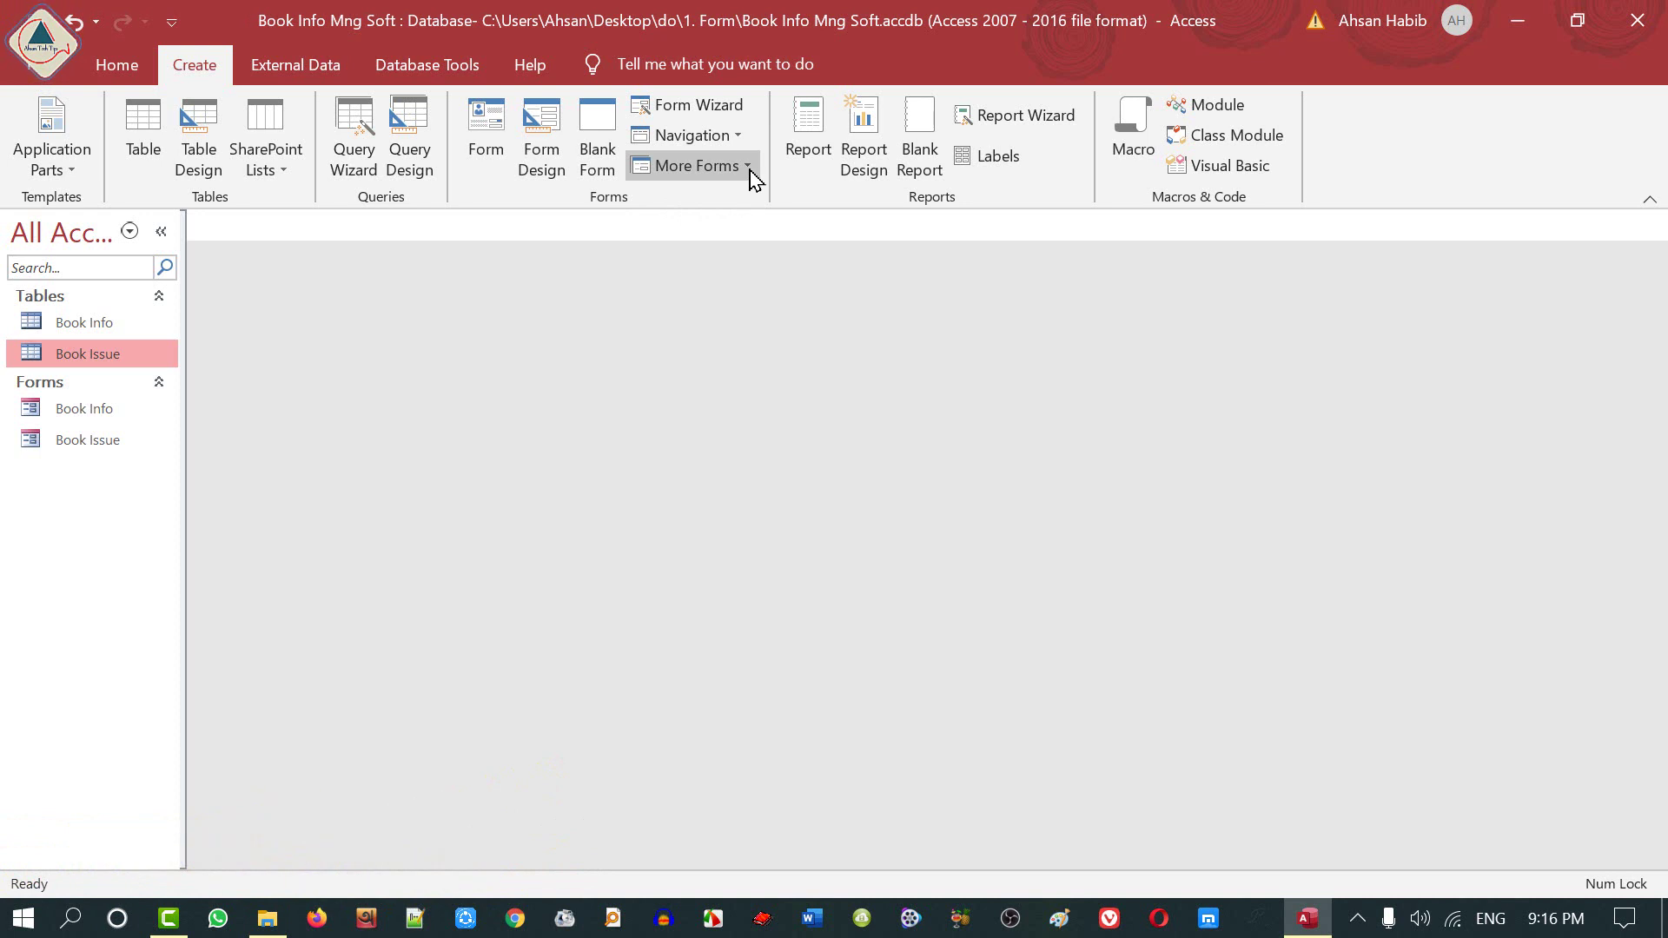
left_click(748, 178)
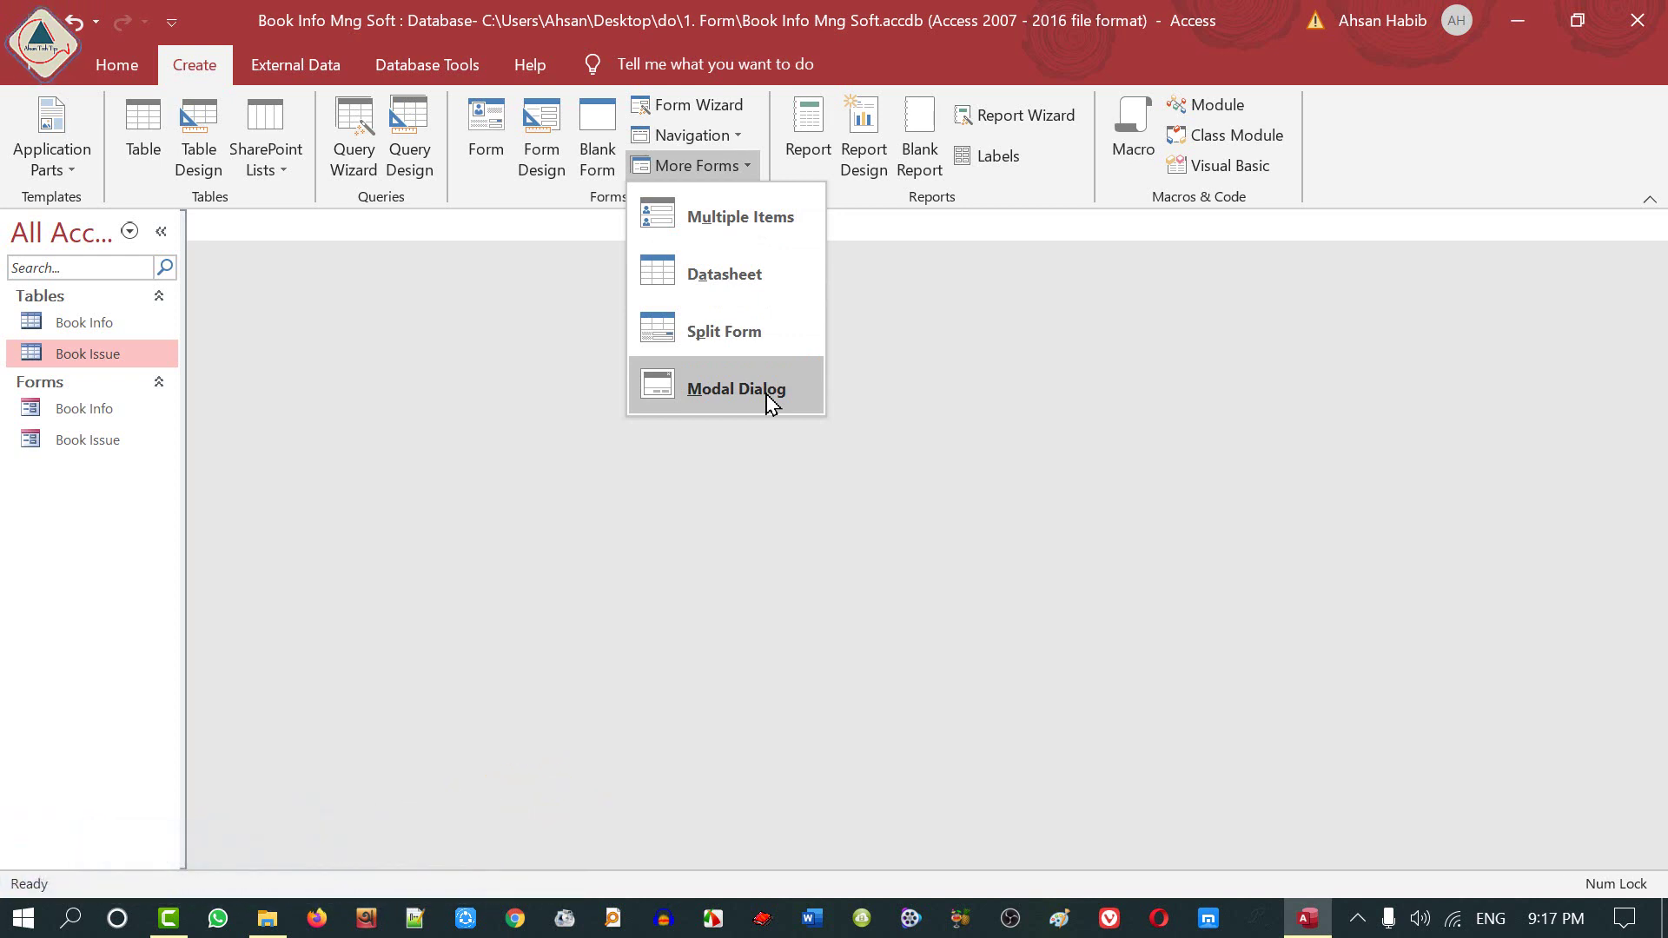
left_click(362, 406)
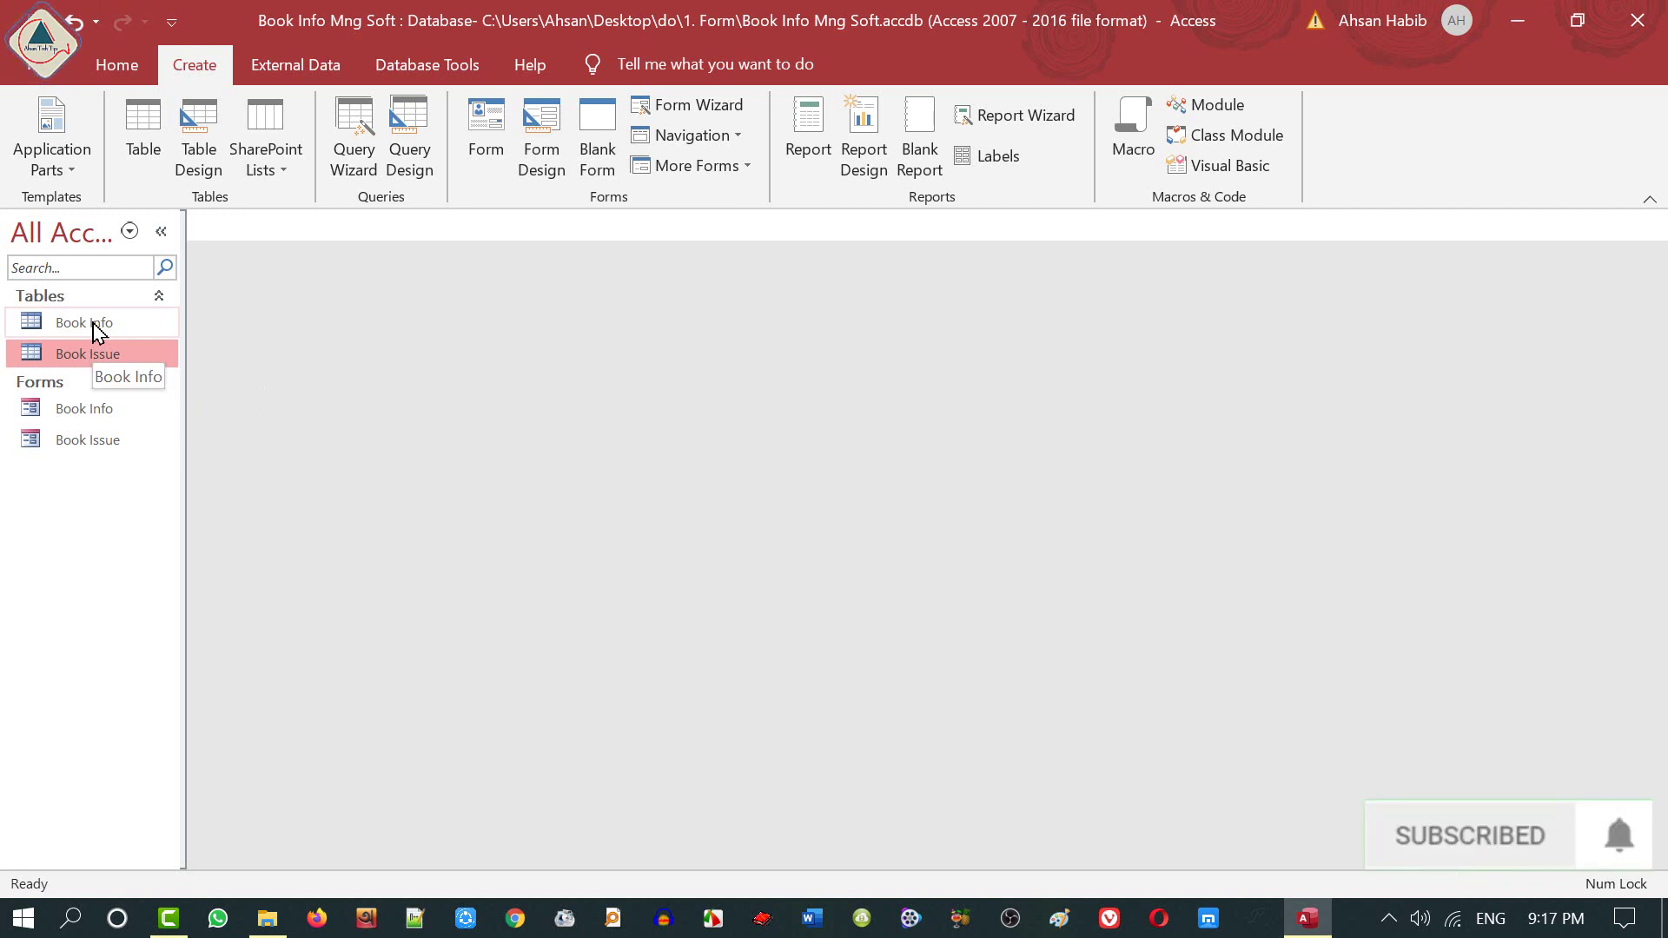
Step: Create a Multiple Items form from the Book Issue table, save it as Book Issue1 and close it
left_click(744, 174)
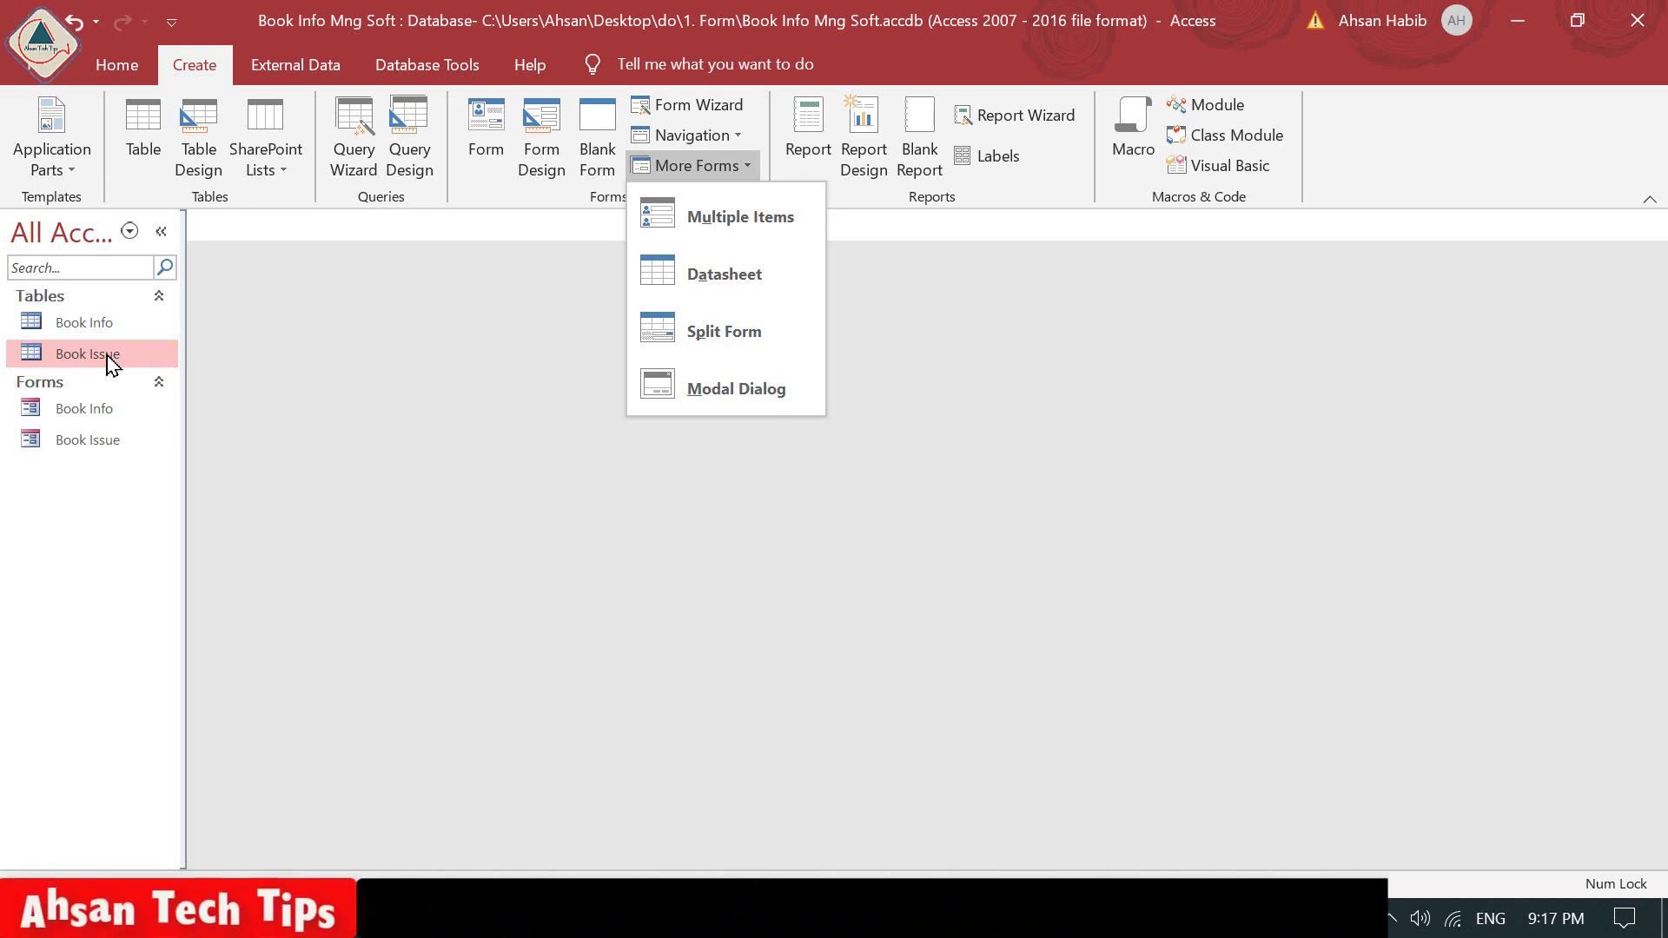
left_click(706, 227)
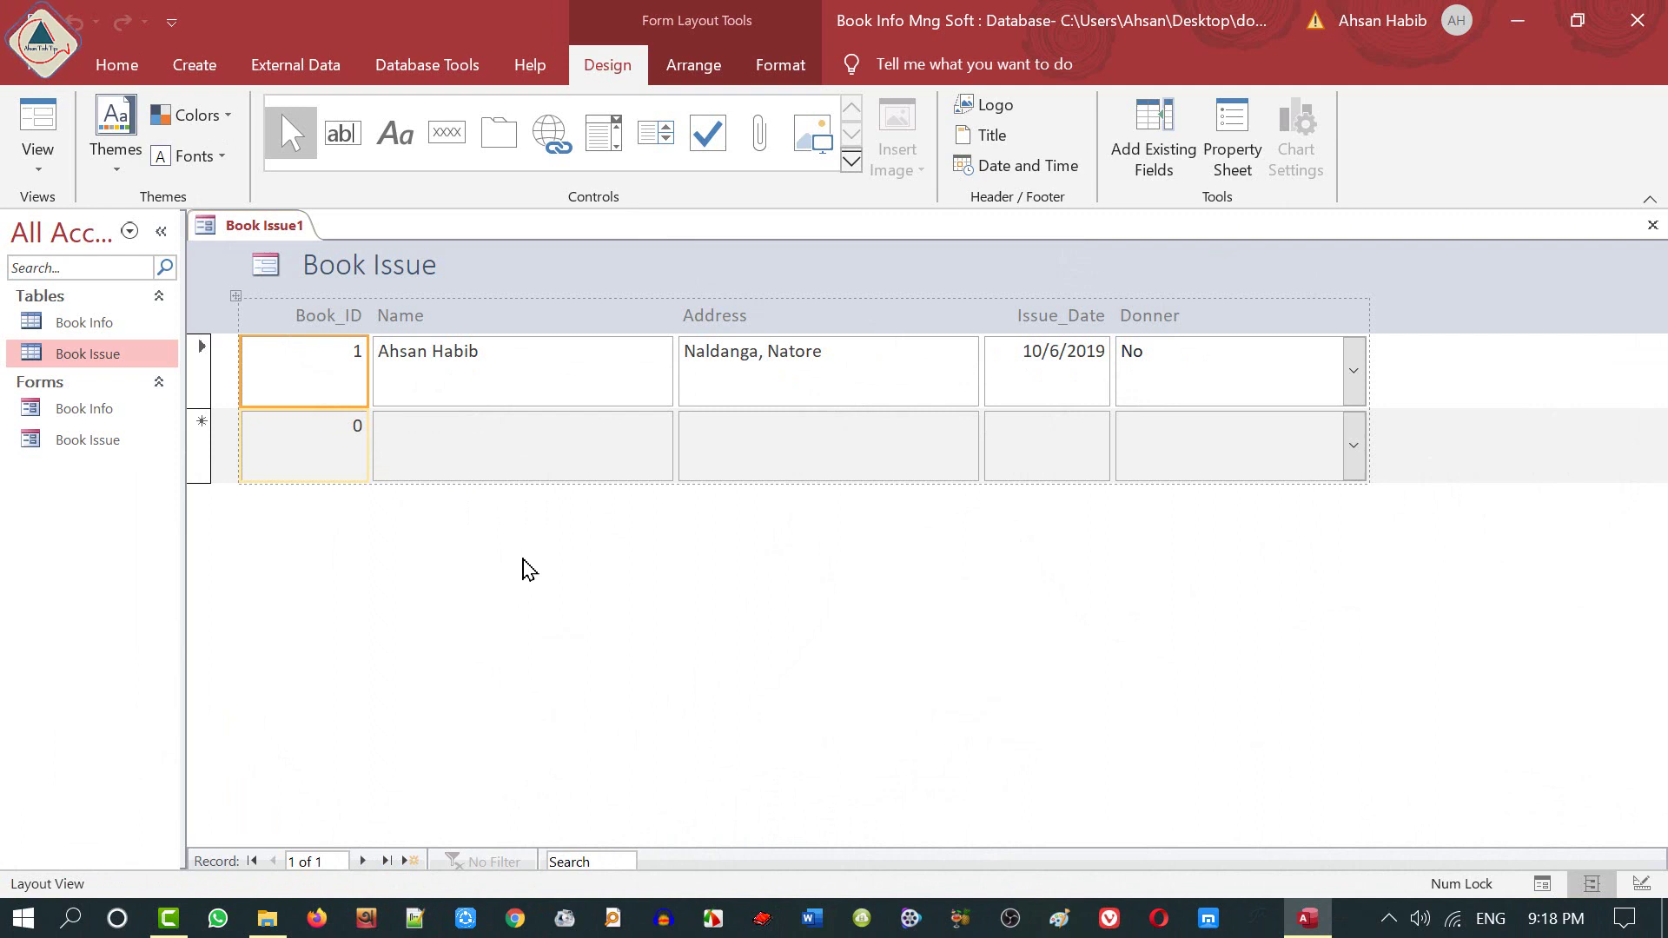
key("ctrl+s")
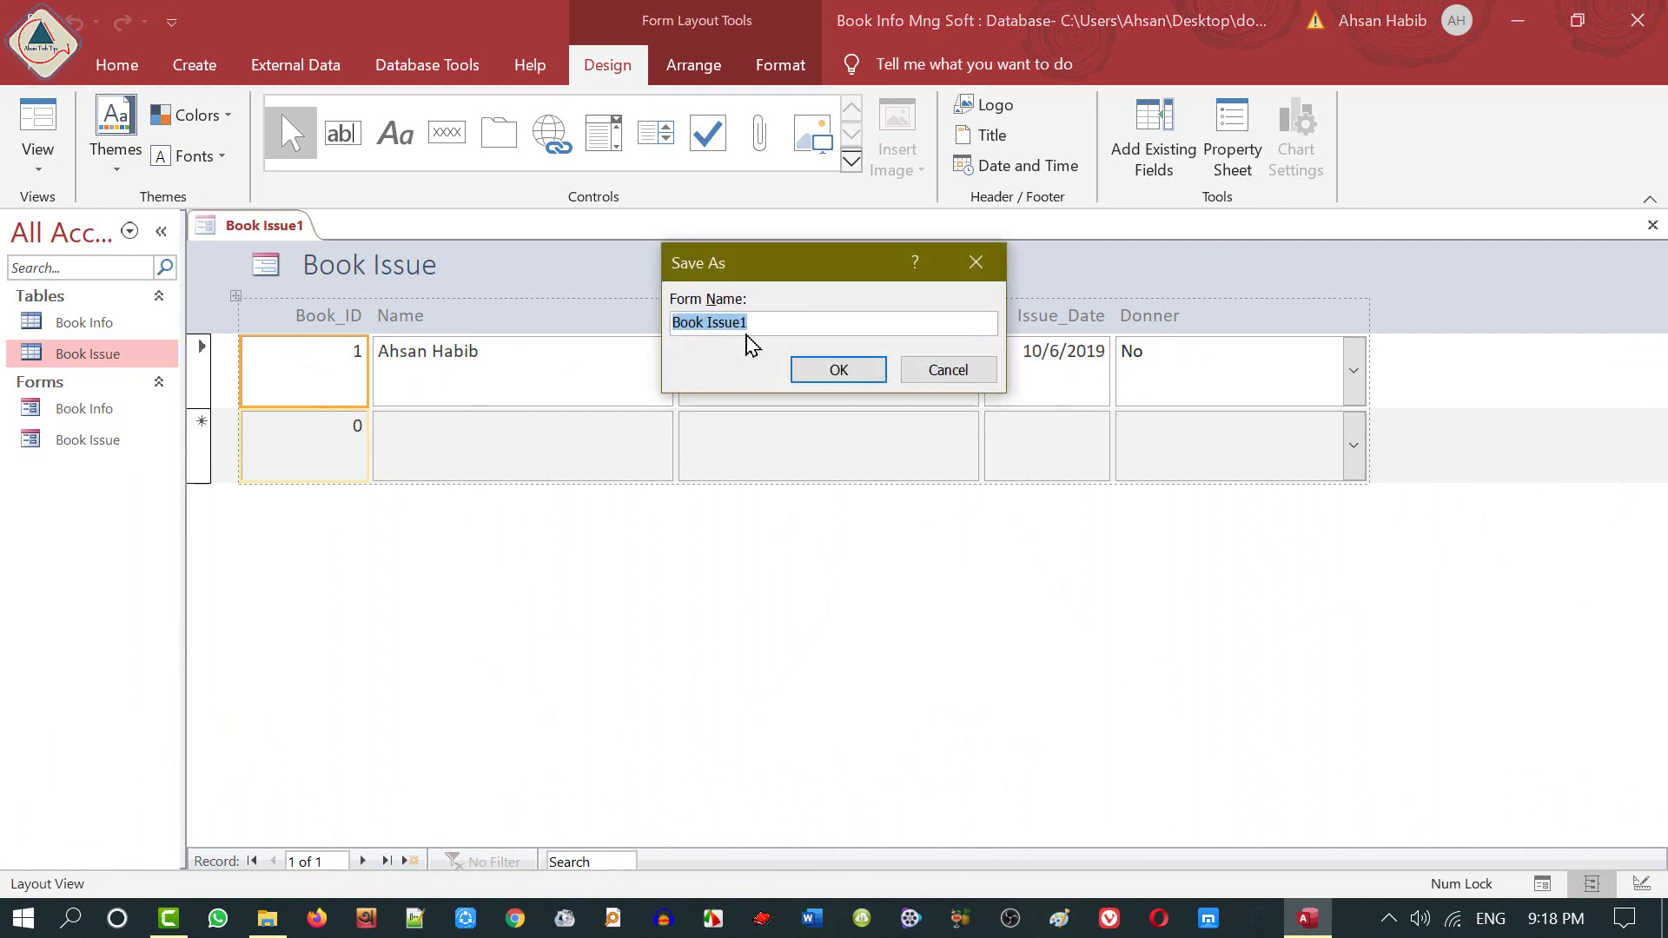
left_click(838, 371)
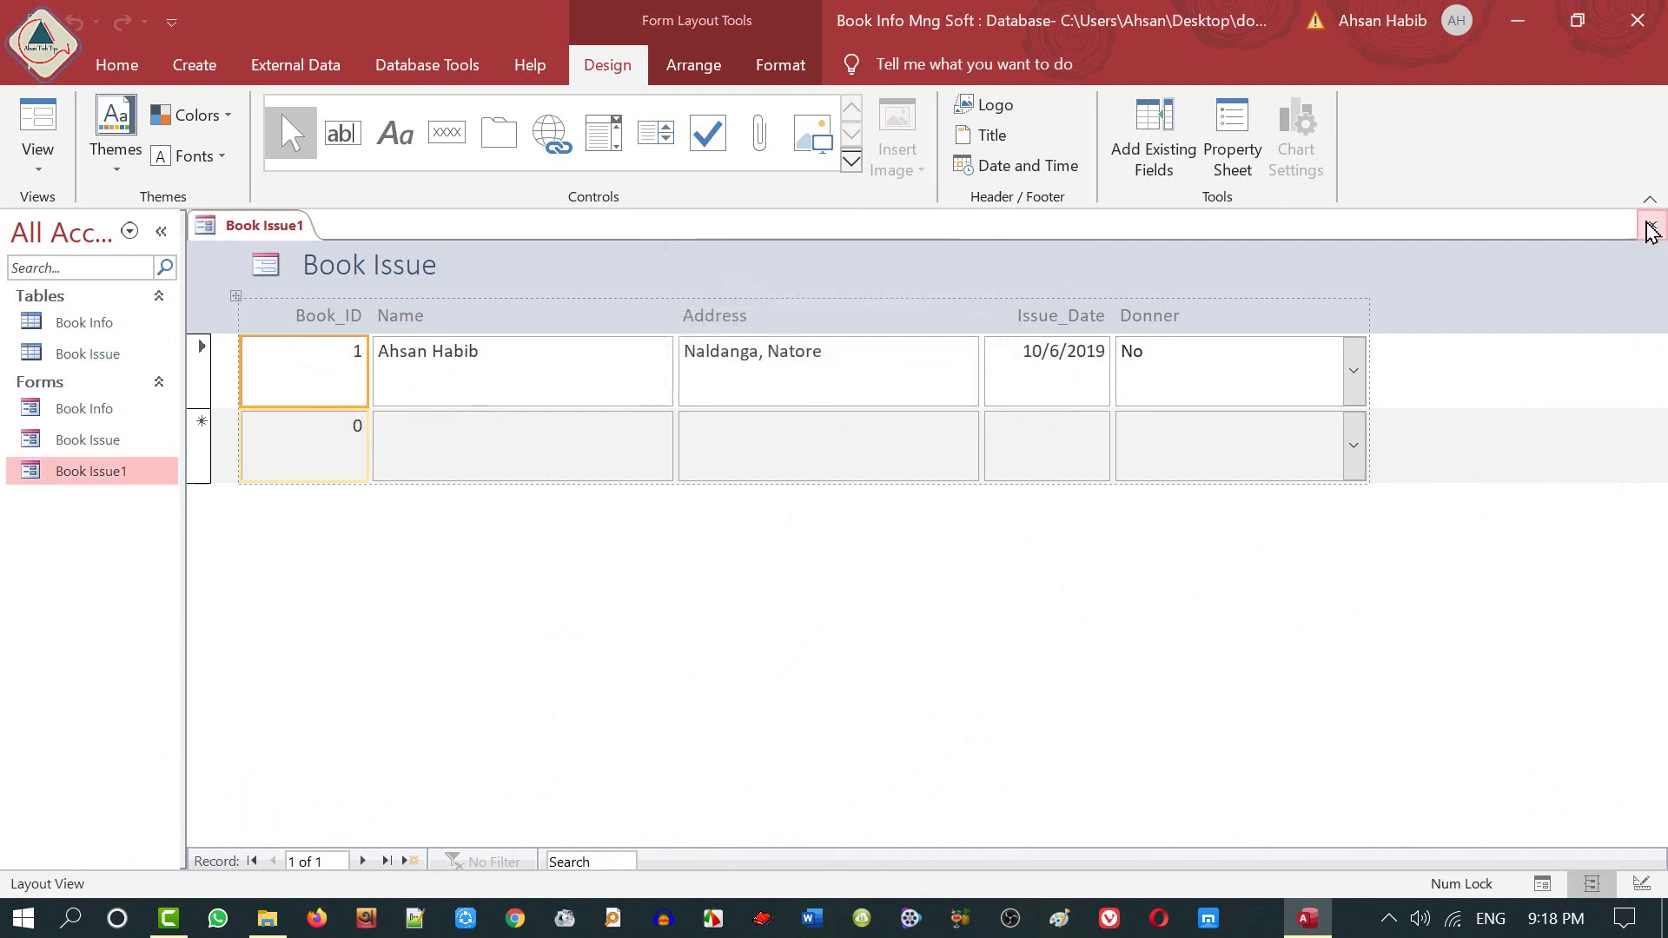
left_click(1653, 225)
Step: Open the Book Issue1 form and move through the record's fields to the Name field of the new record
right_click(108, 474)
left_click(152, 491)
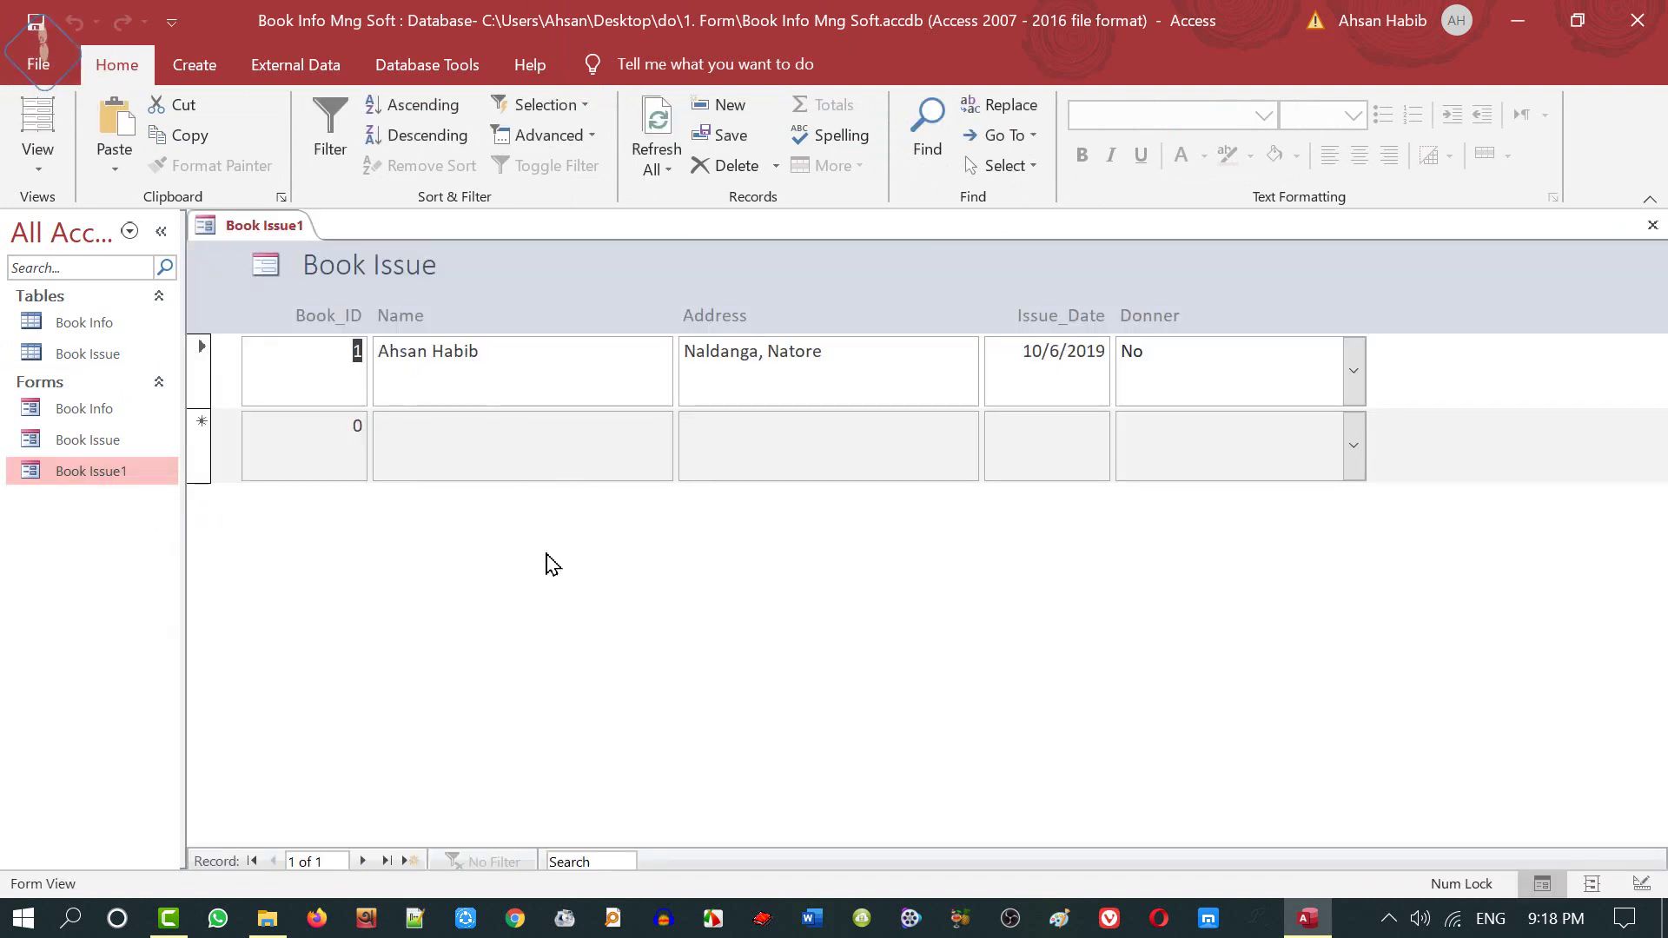
key("Tab")
key("Tab")
key("Tab")
key("Tab")
key("Tab")
key("Tab")
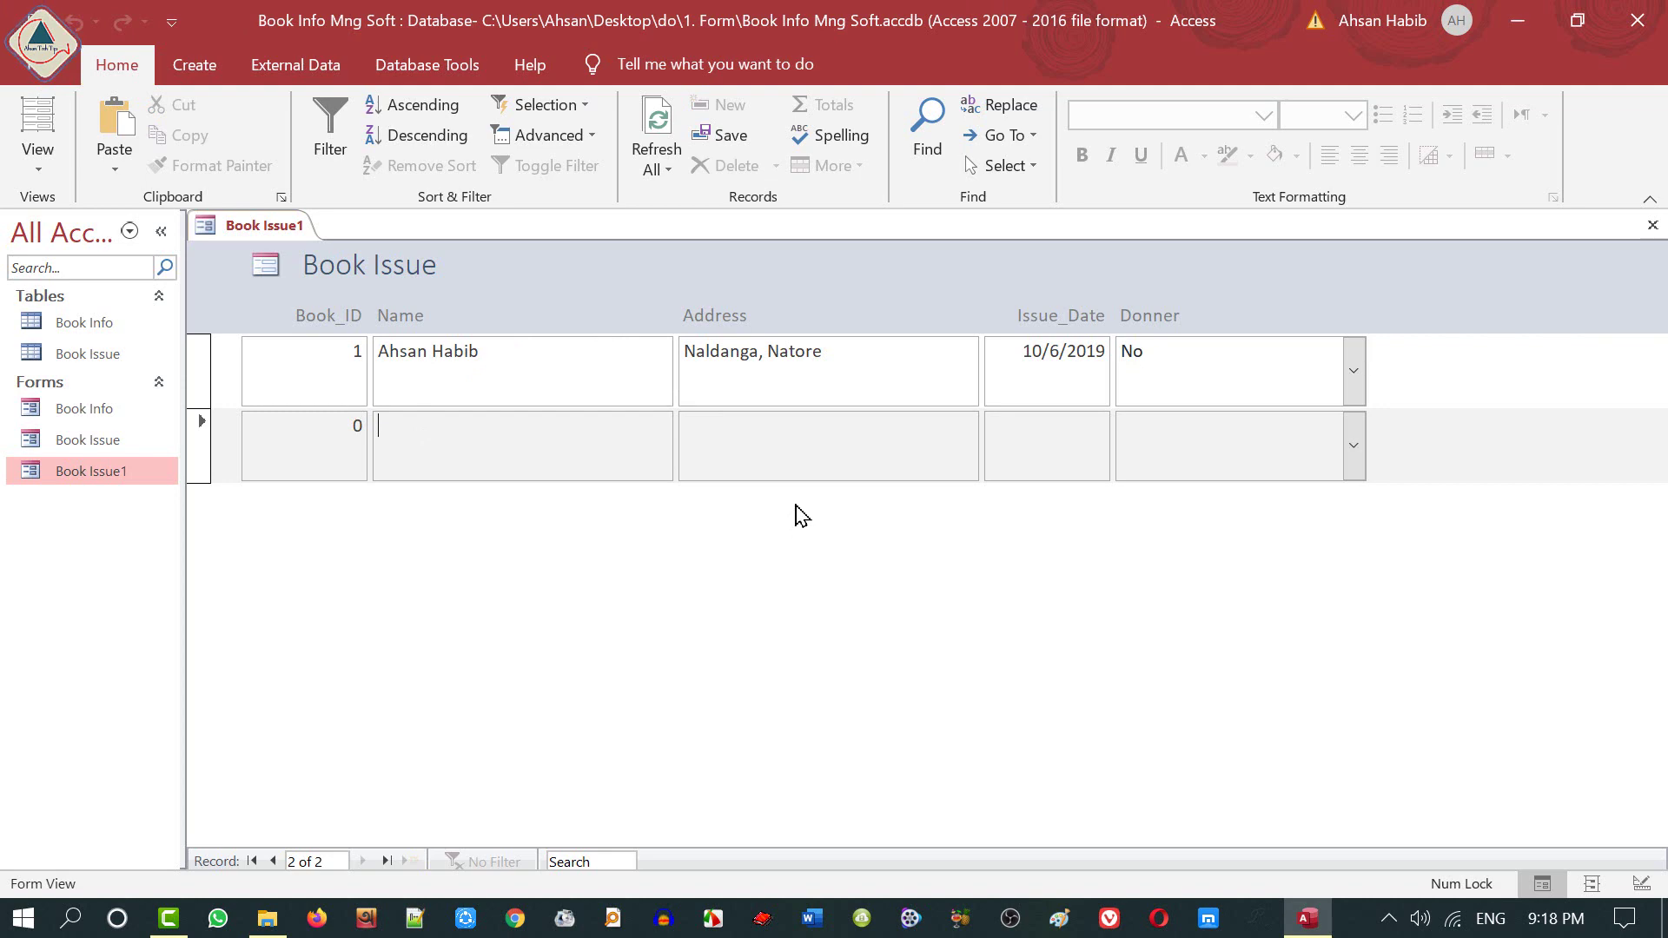
Step: Switch the Book Issue1 form to Design View and reduce the height of the Detail row fields to a single line
right_click(801, 515)
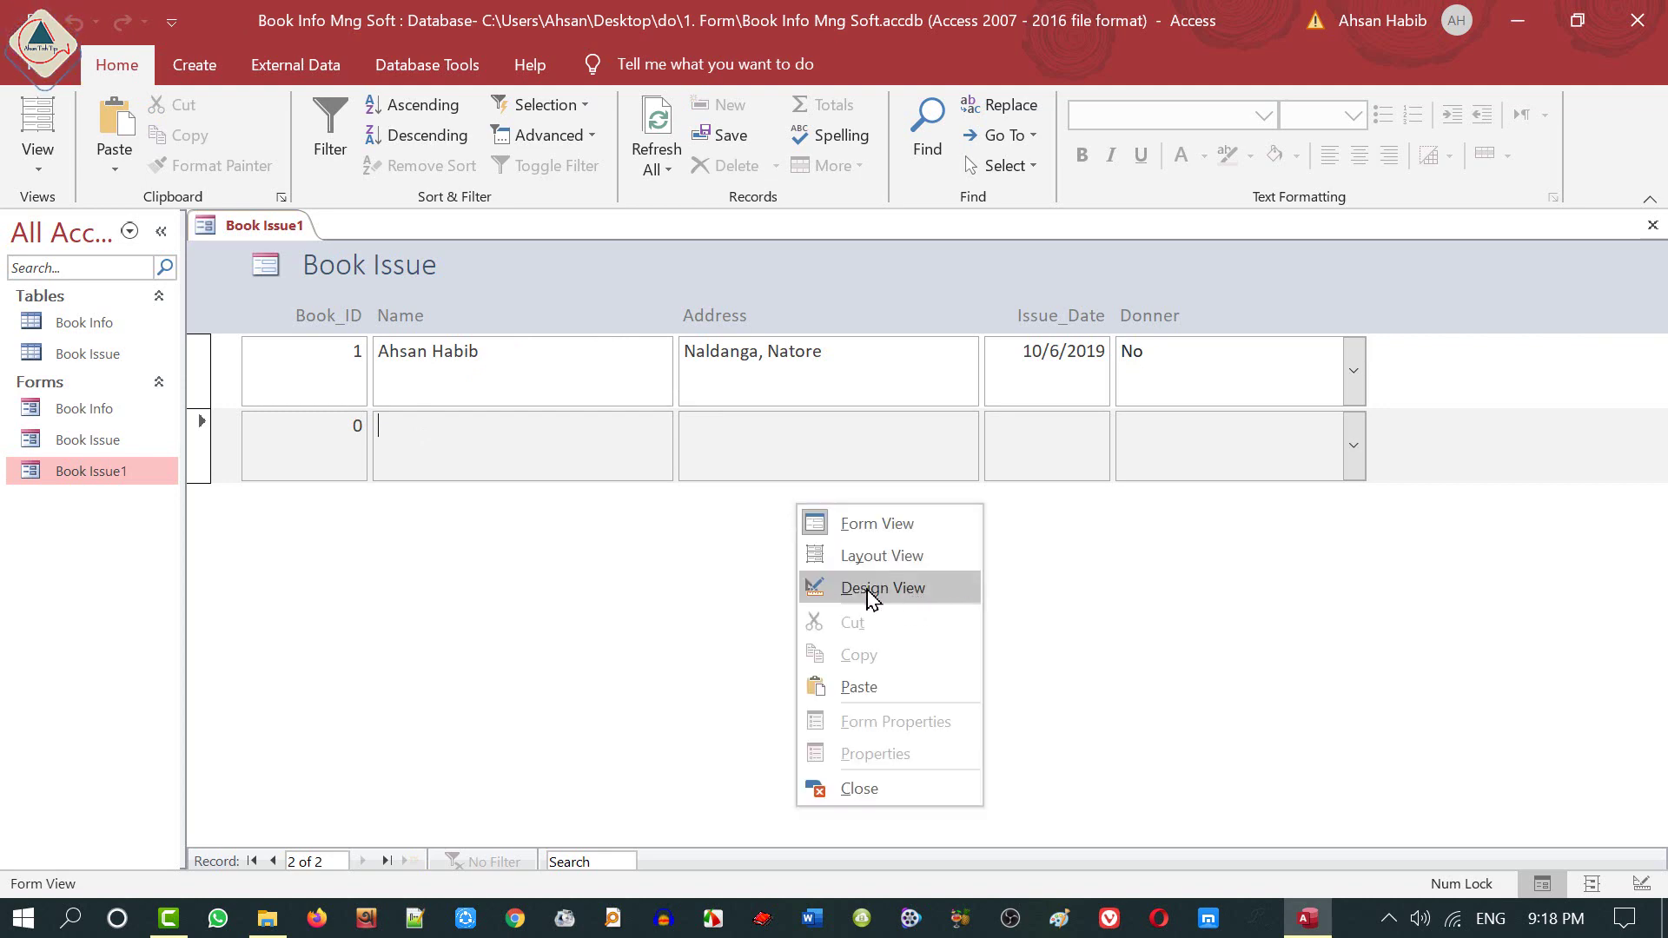
left_click(914, 596)
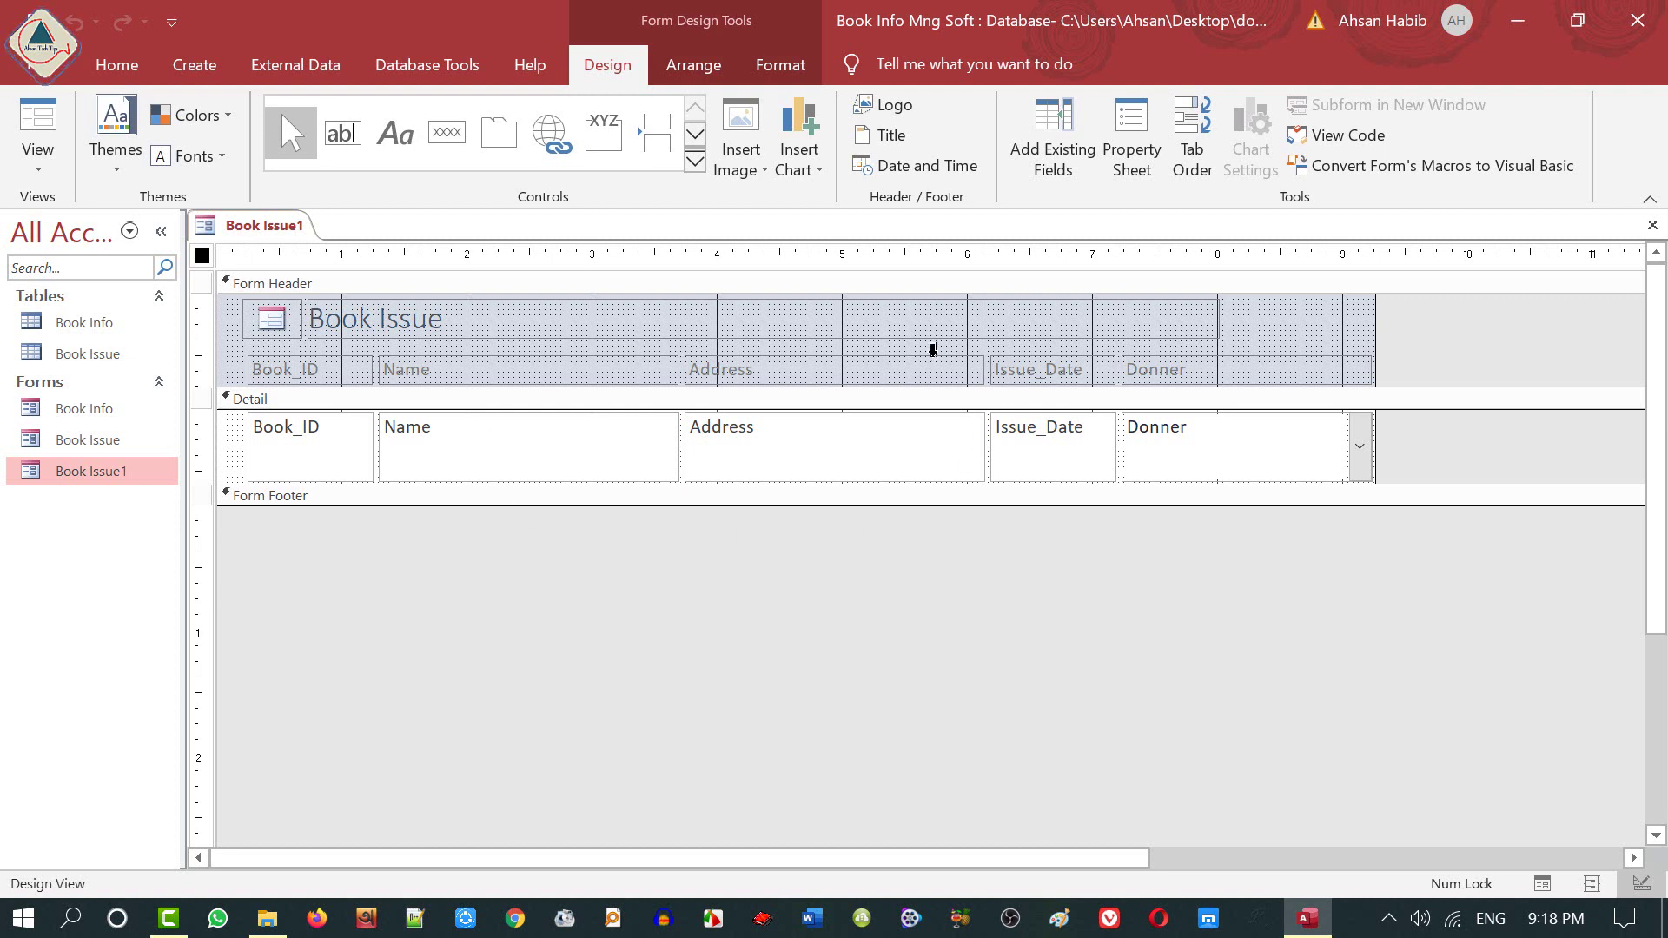
left_click(448, 443)
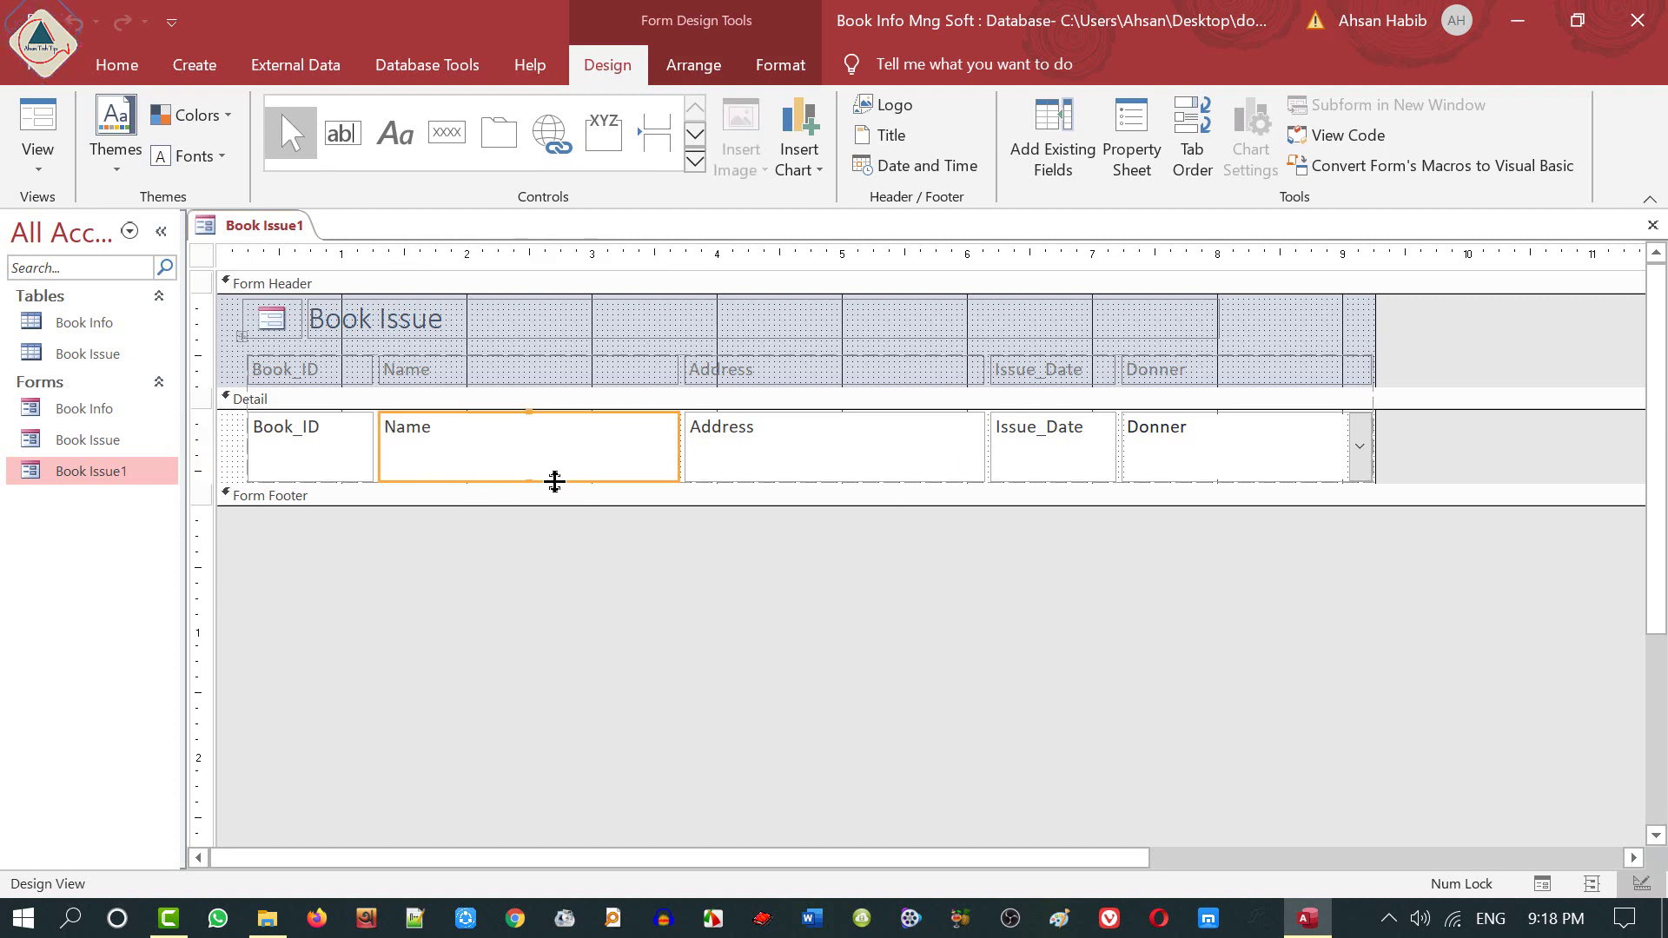
left_click_drag(529, 480, 526, 442)
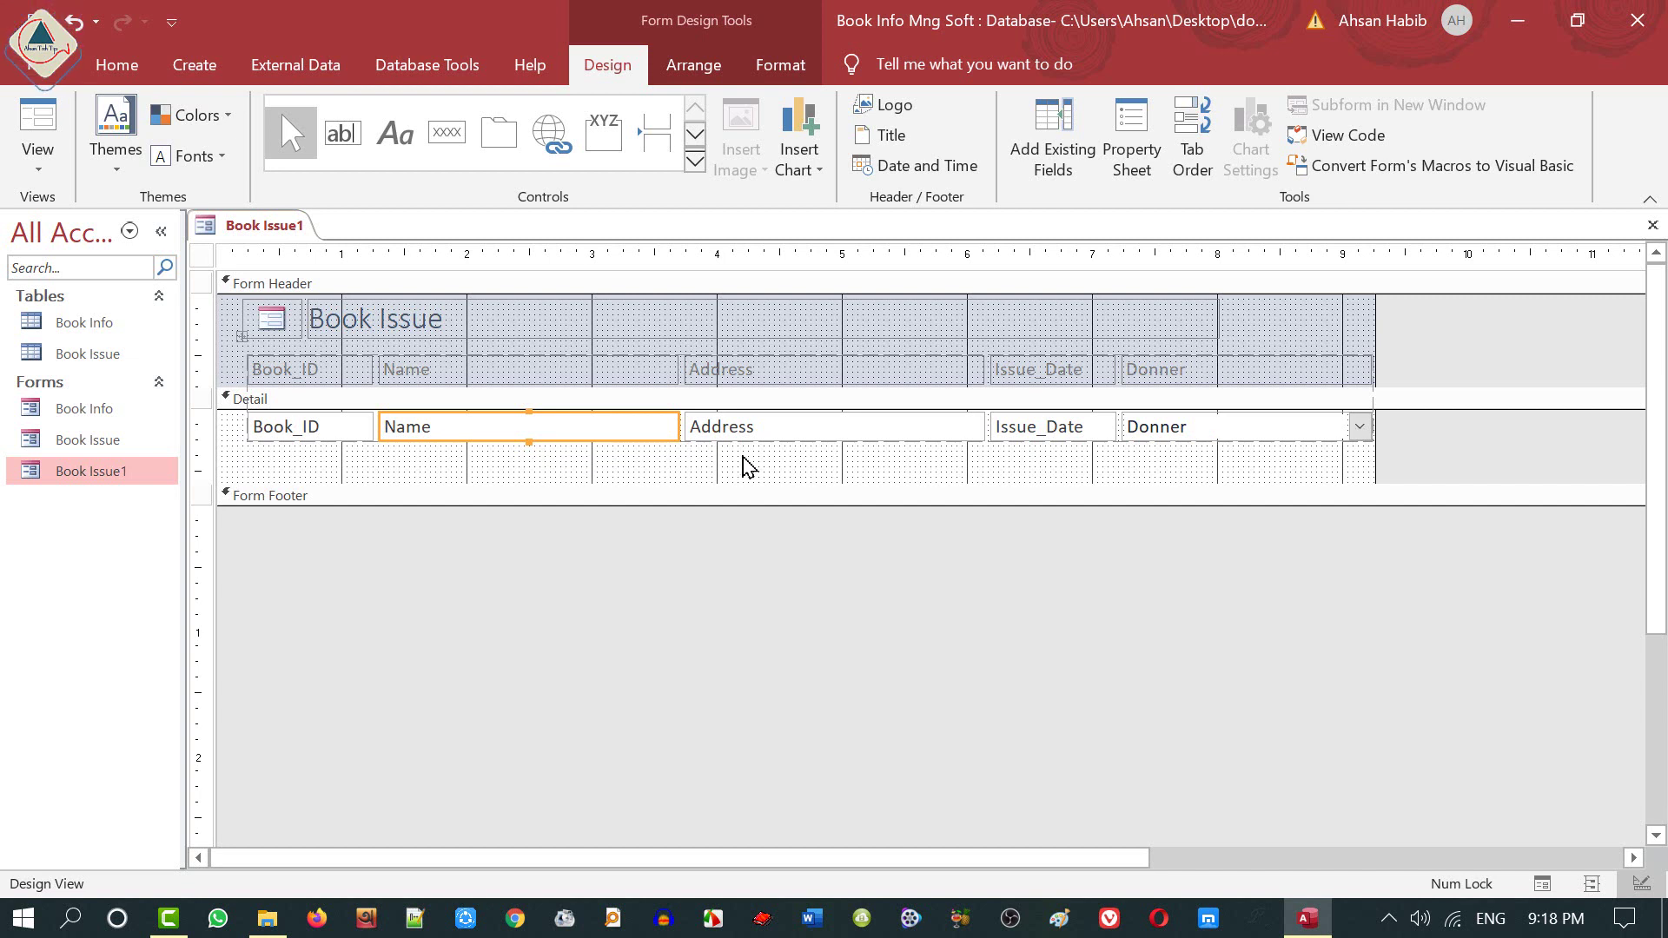
left_click(194, 65)
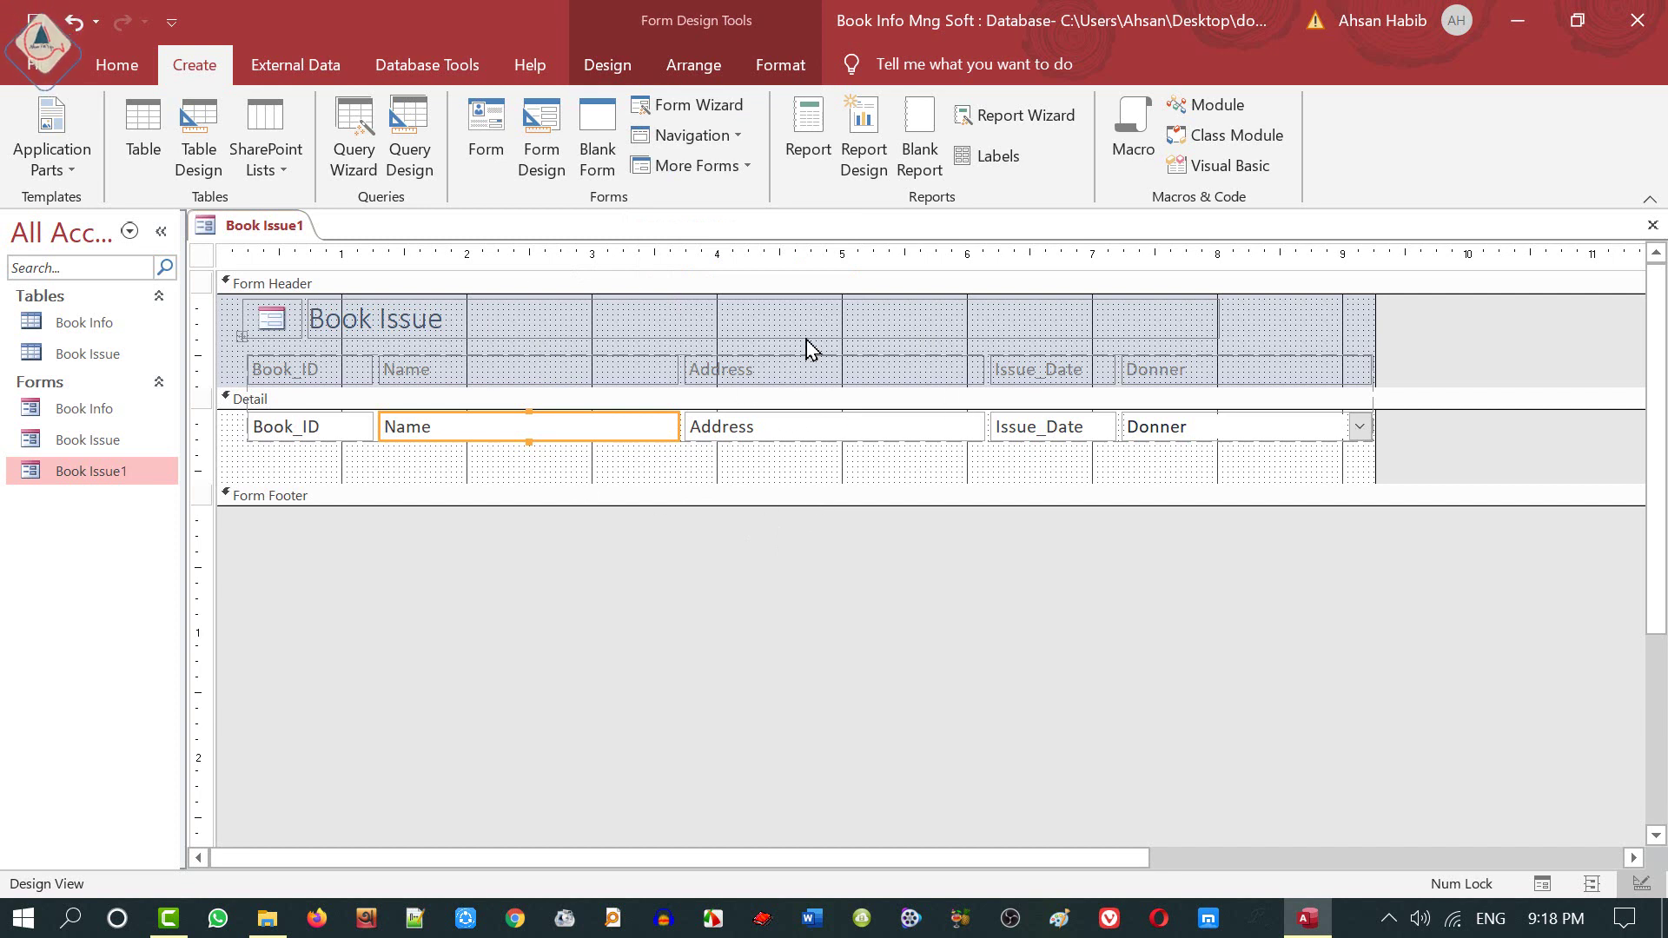
left_click(740, 167)
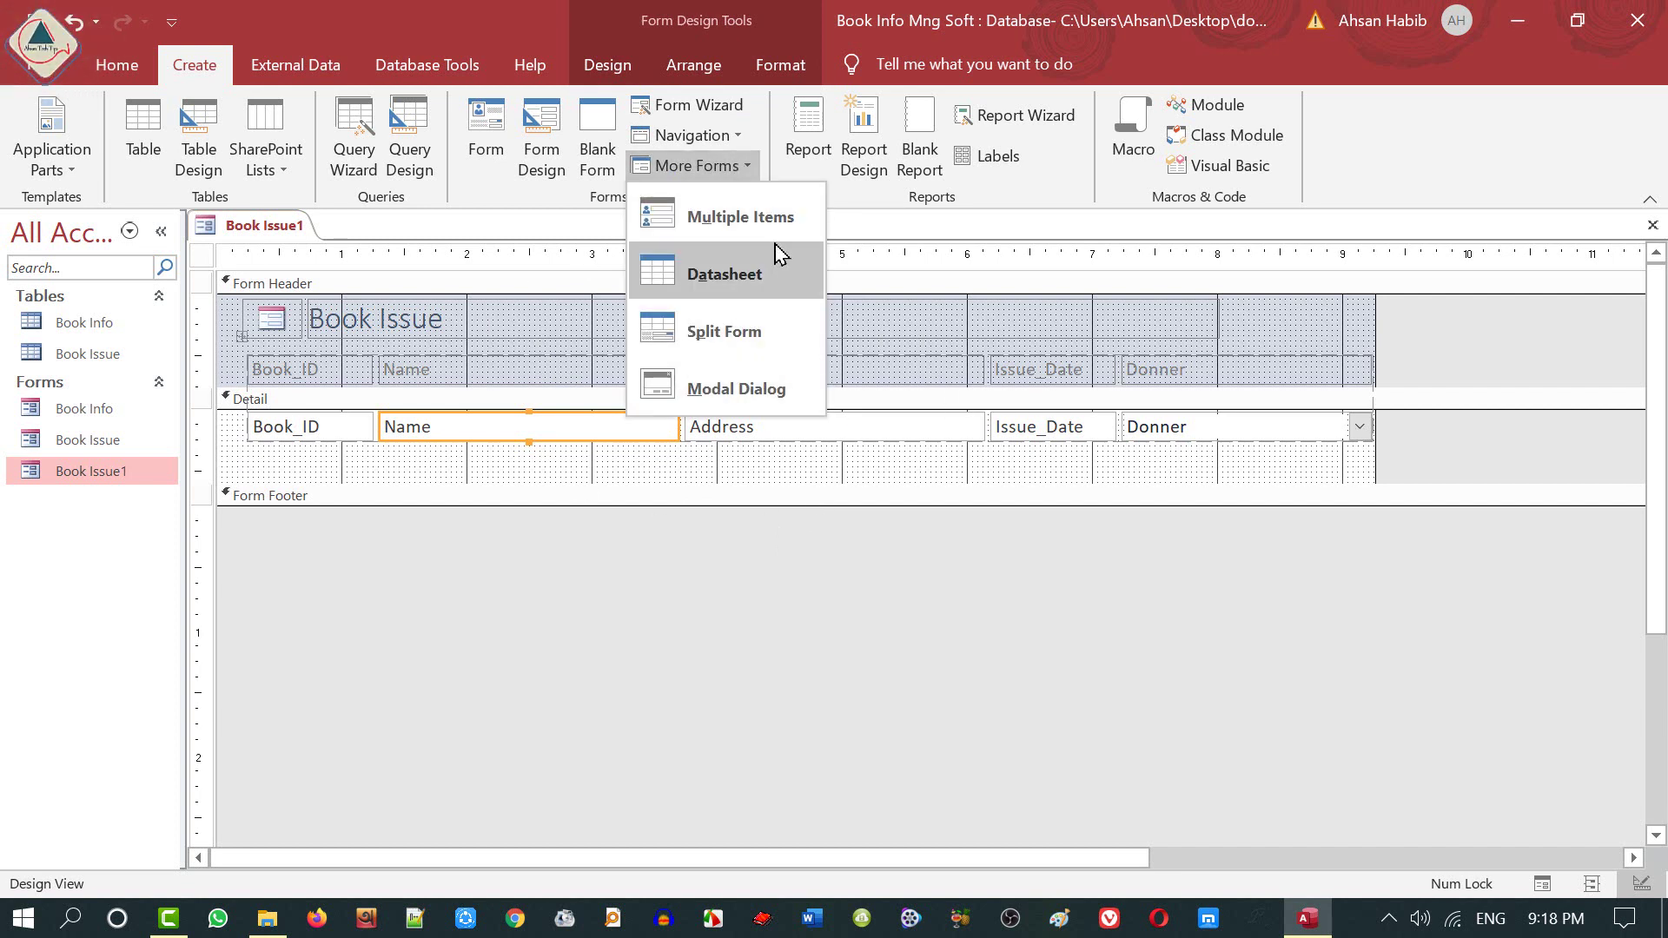
left_click(904, 467)
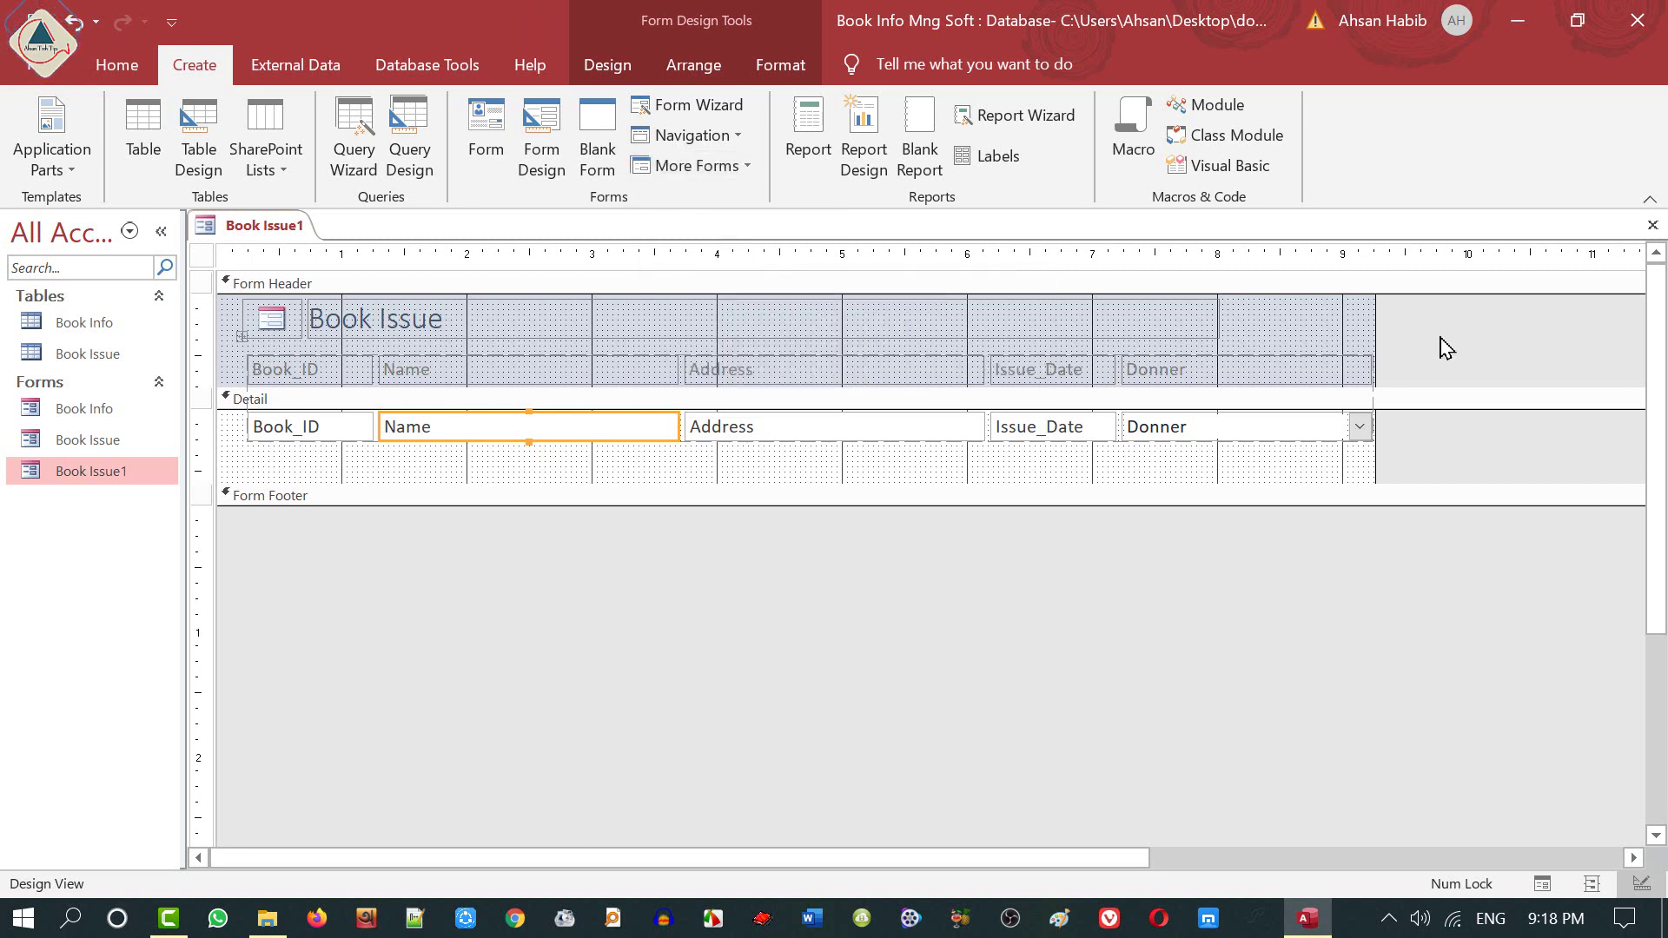
Step: Close the Book Issue1 form and save its design changes
left_click(1653, 226)
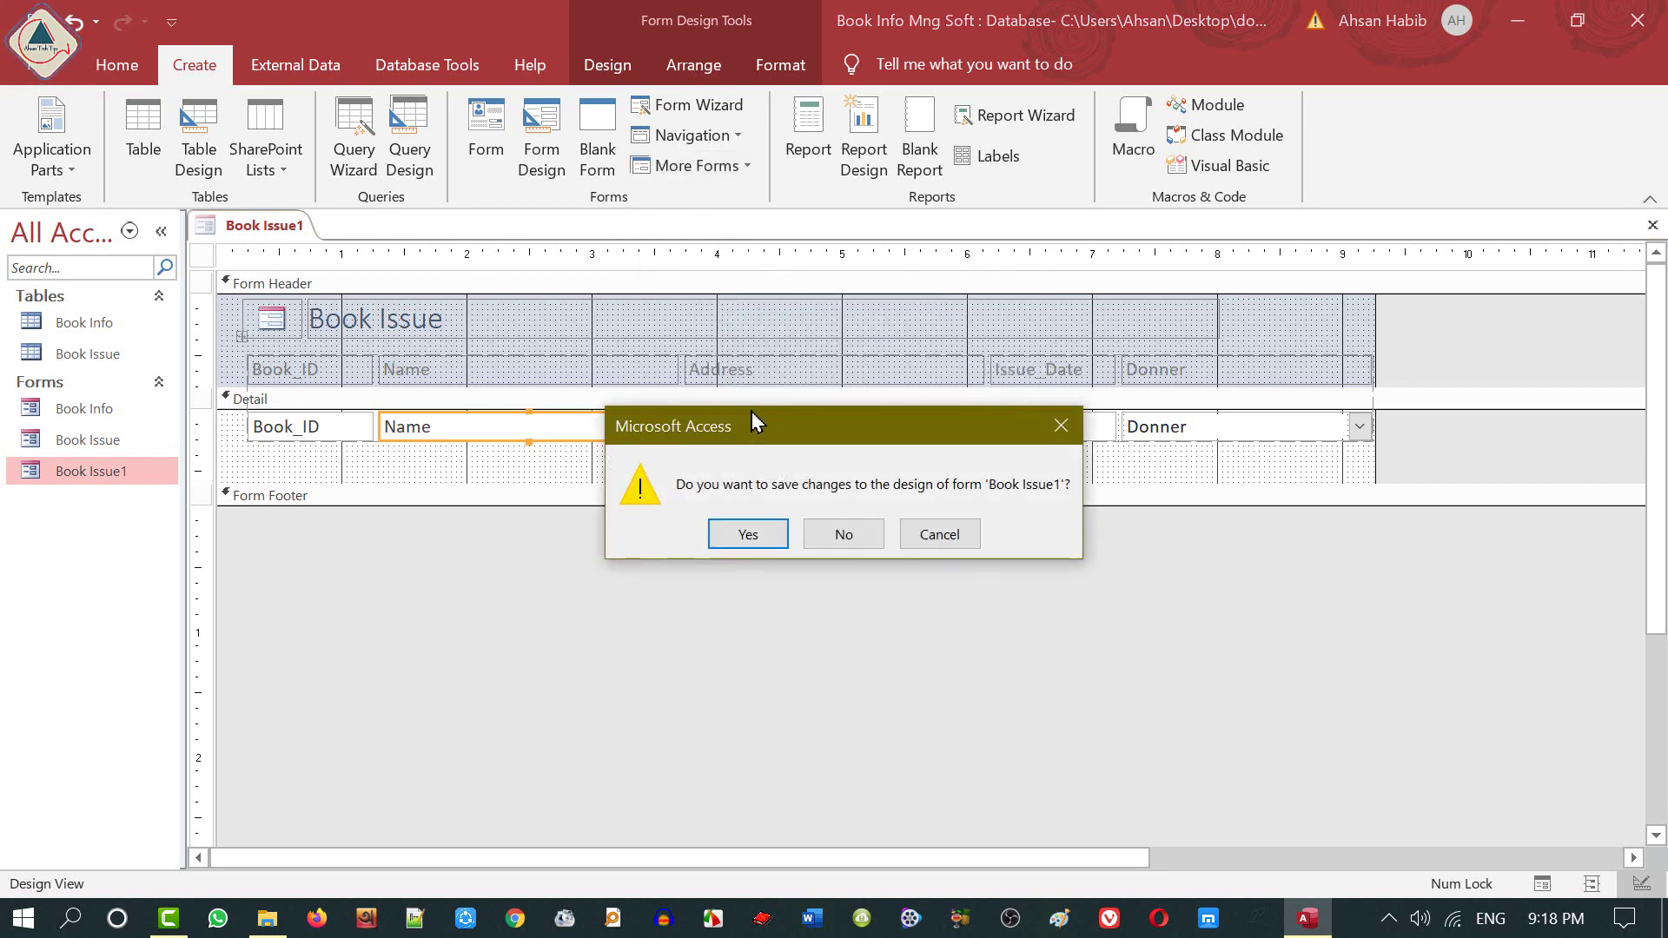
left_click(752, 531)
Step: Create a Datasheet form from the Book Issue table
left_click(123, 353)
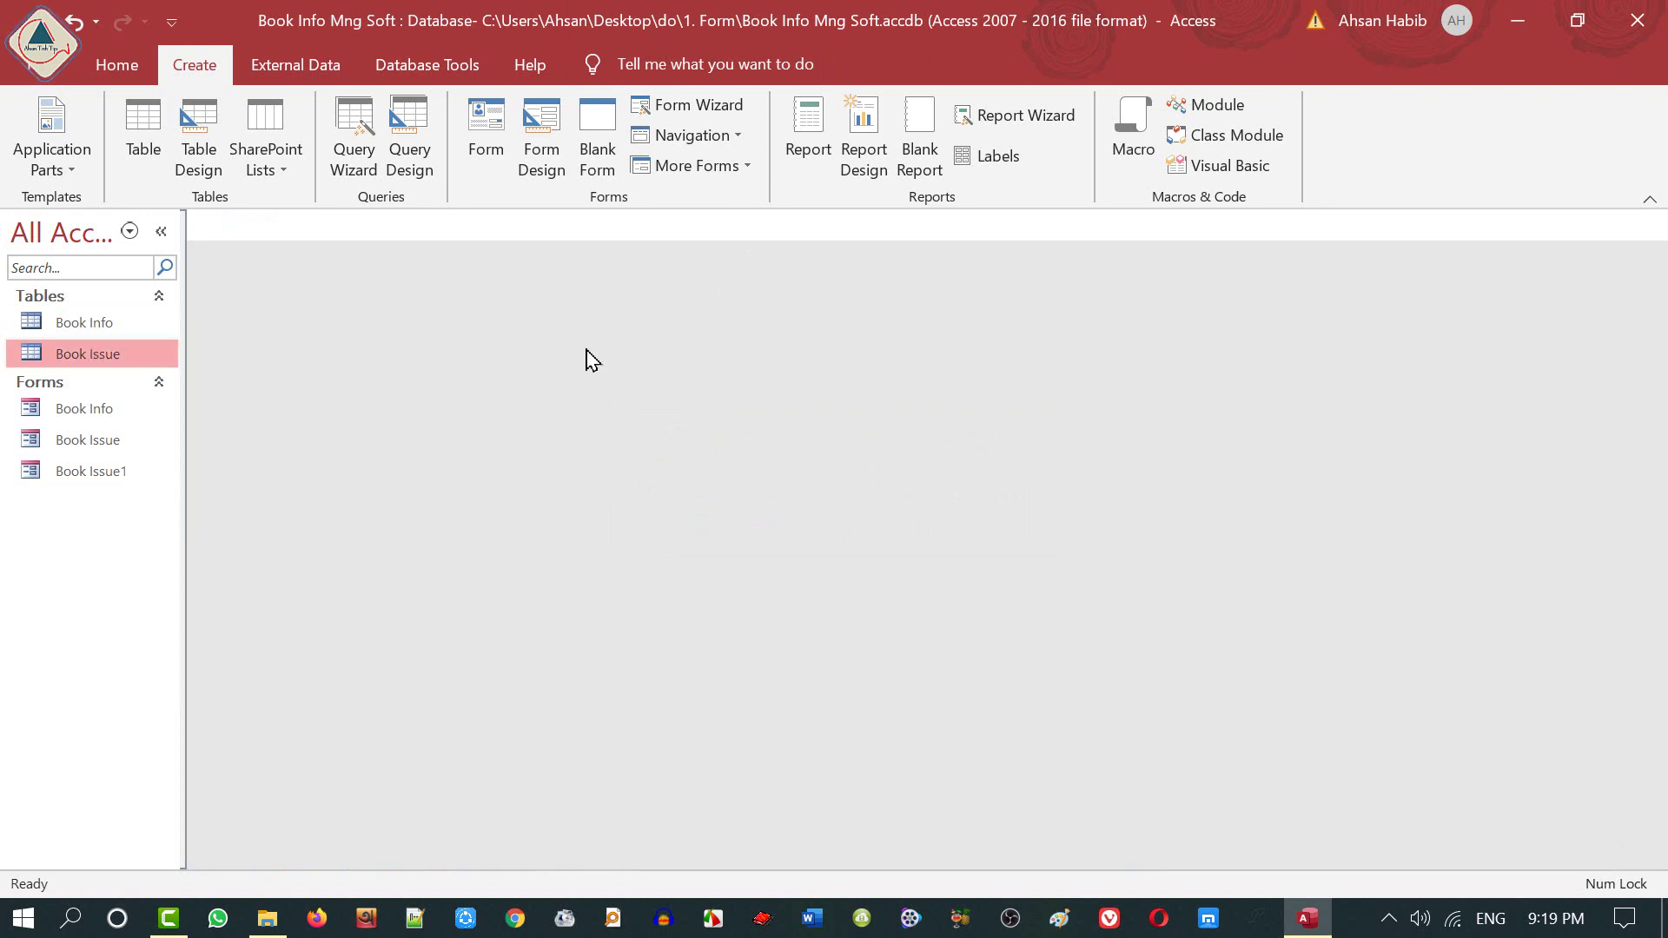
left_click(736, 167)
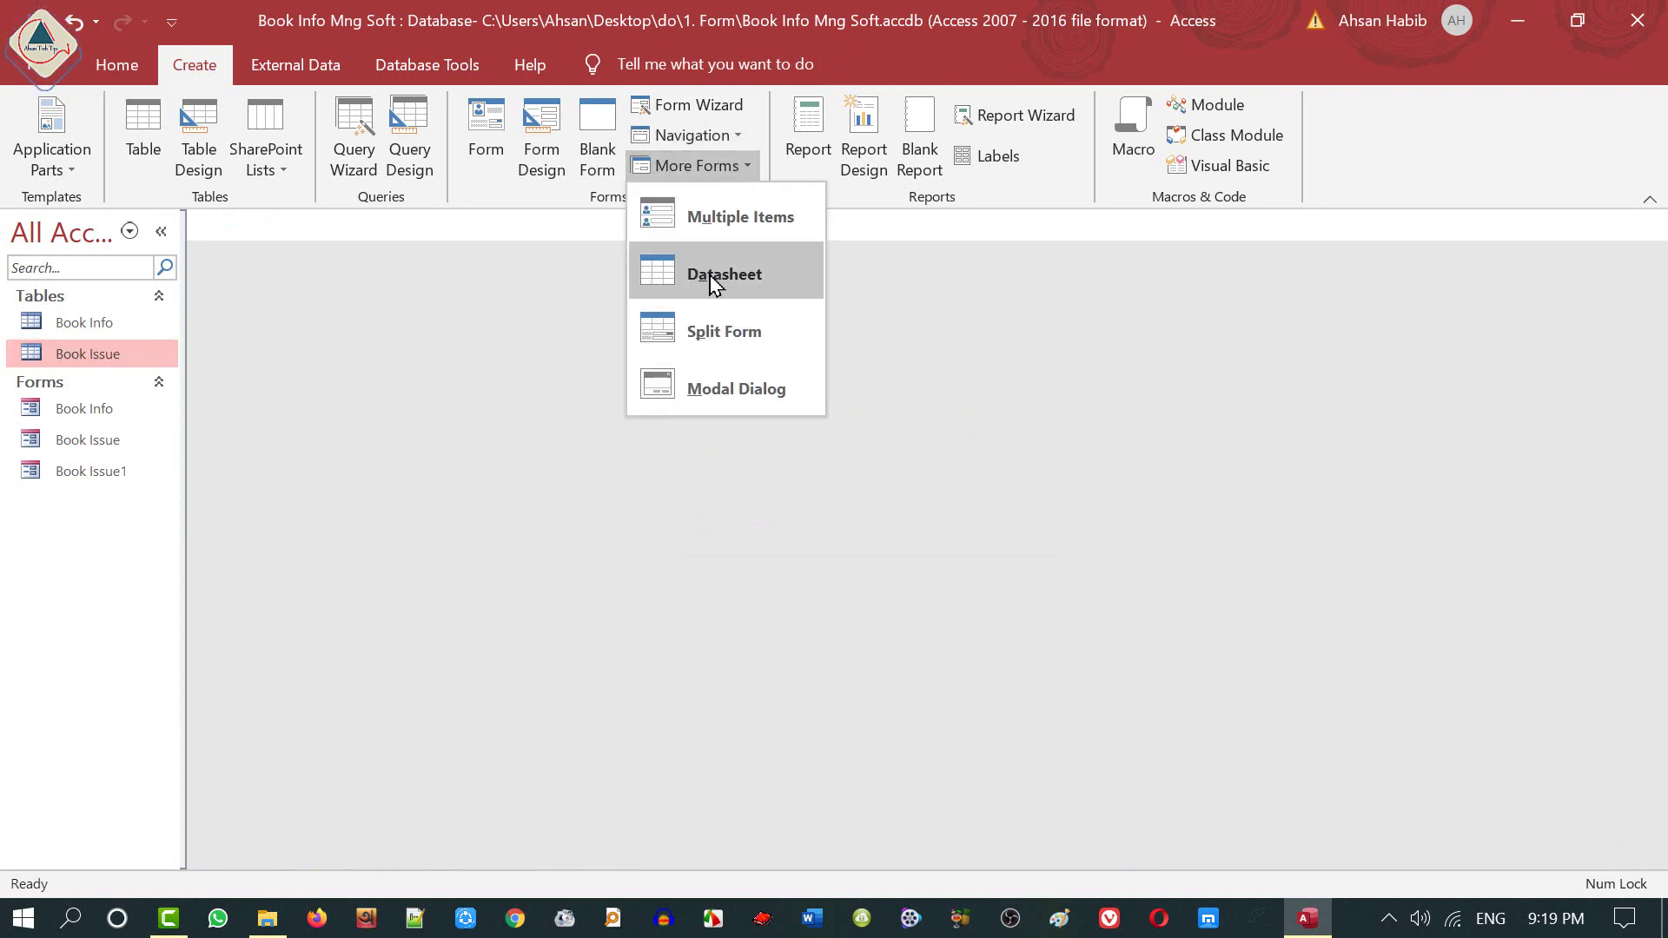
left_click(715, 277)
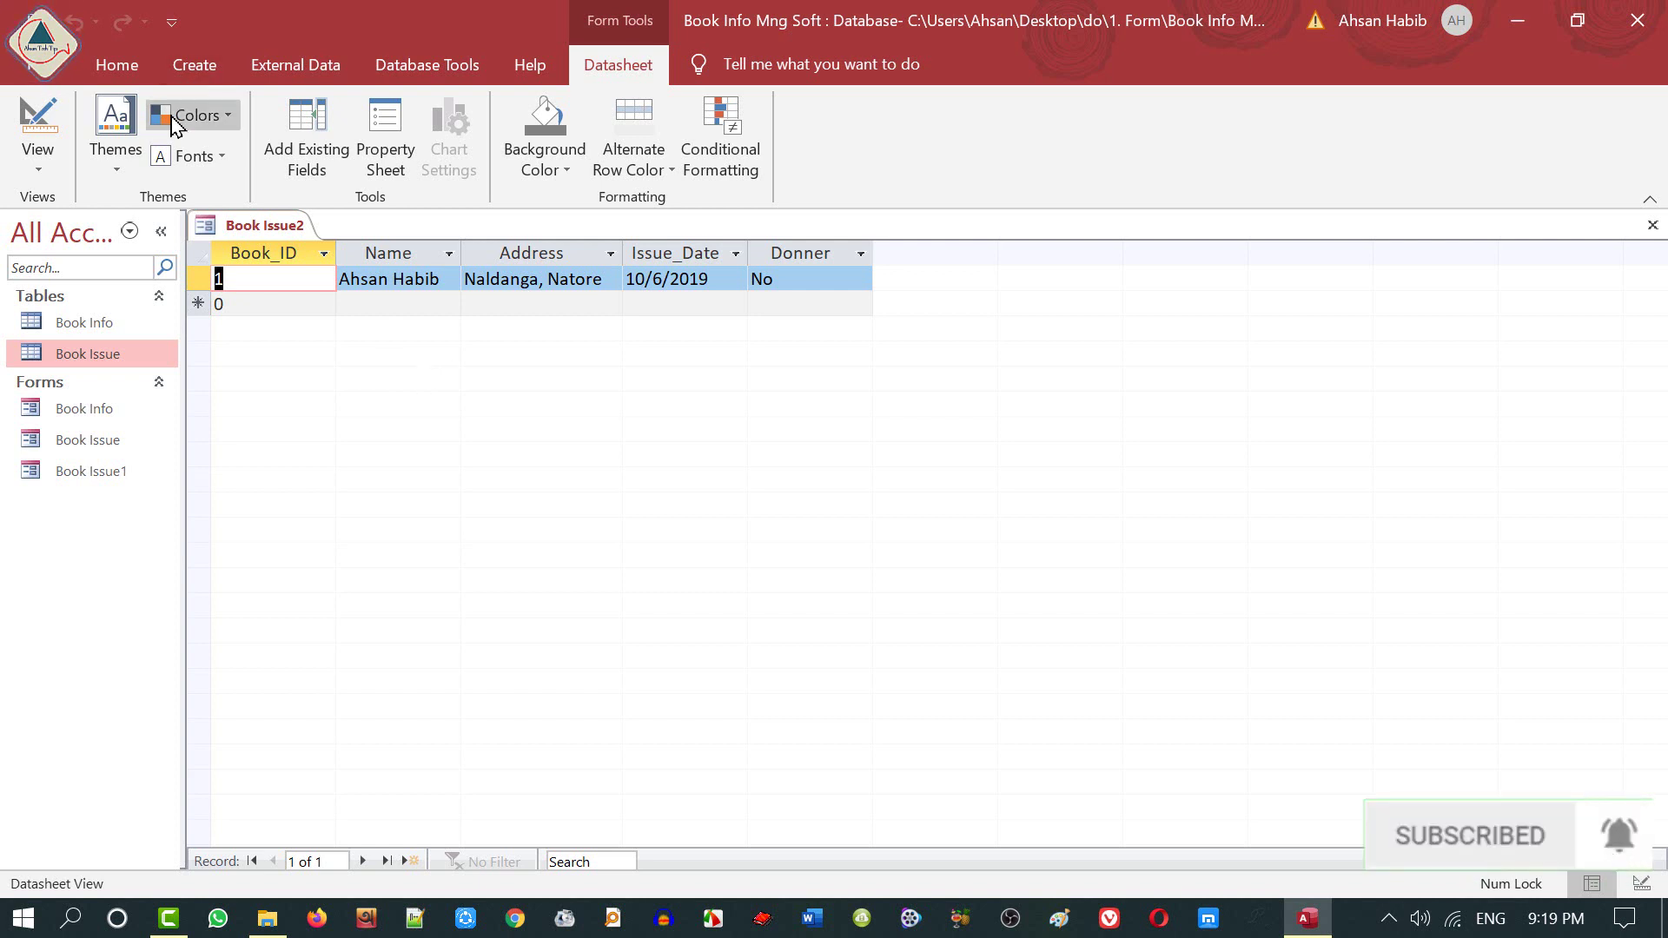
left_click(191, 67)
left_click(748, 171)
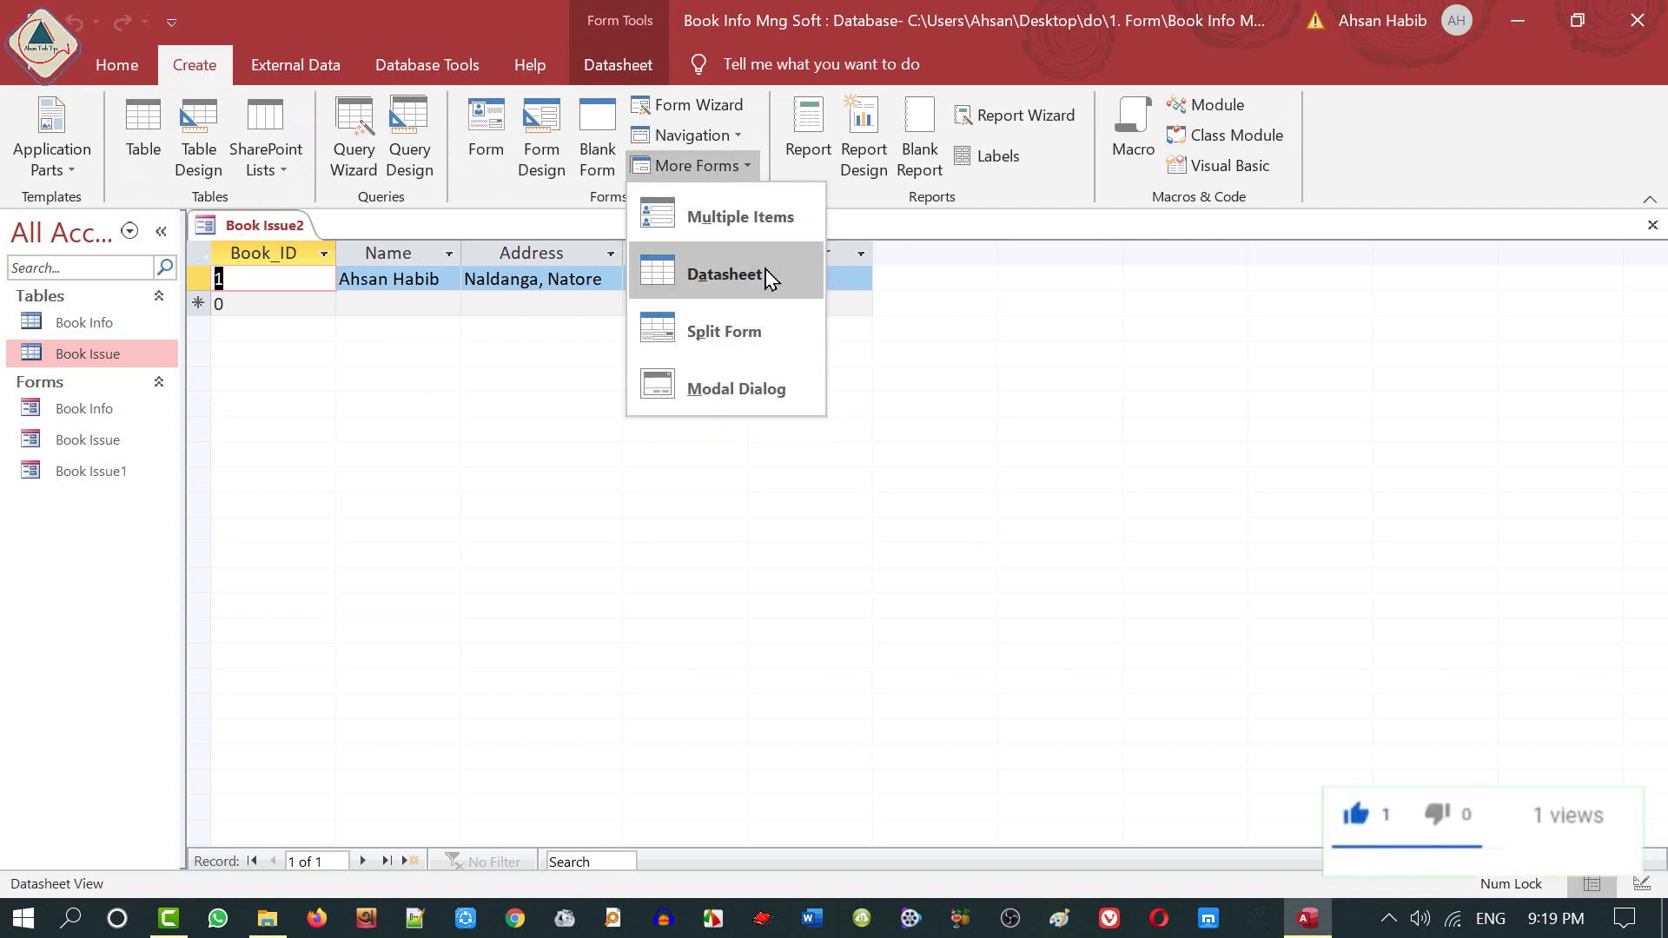
left_click(378, 412)
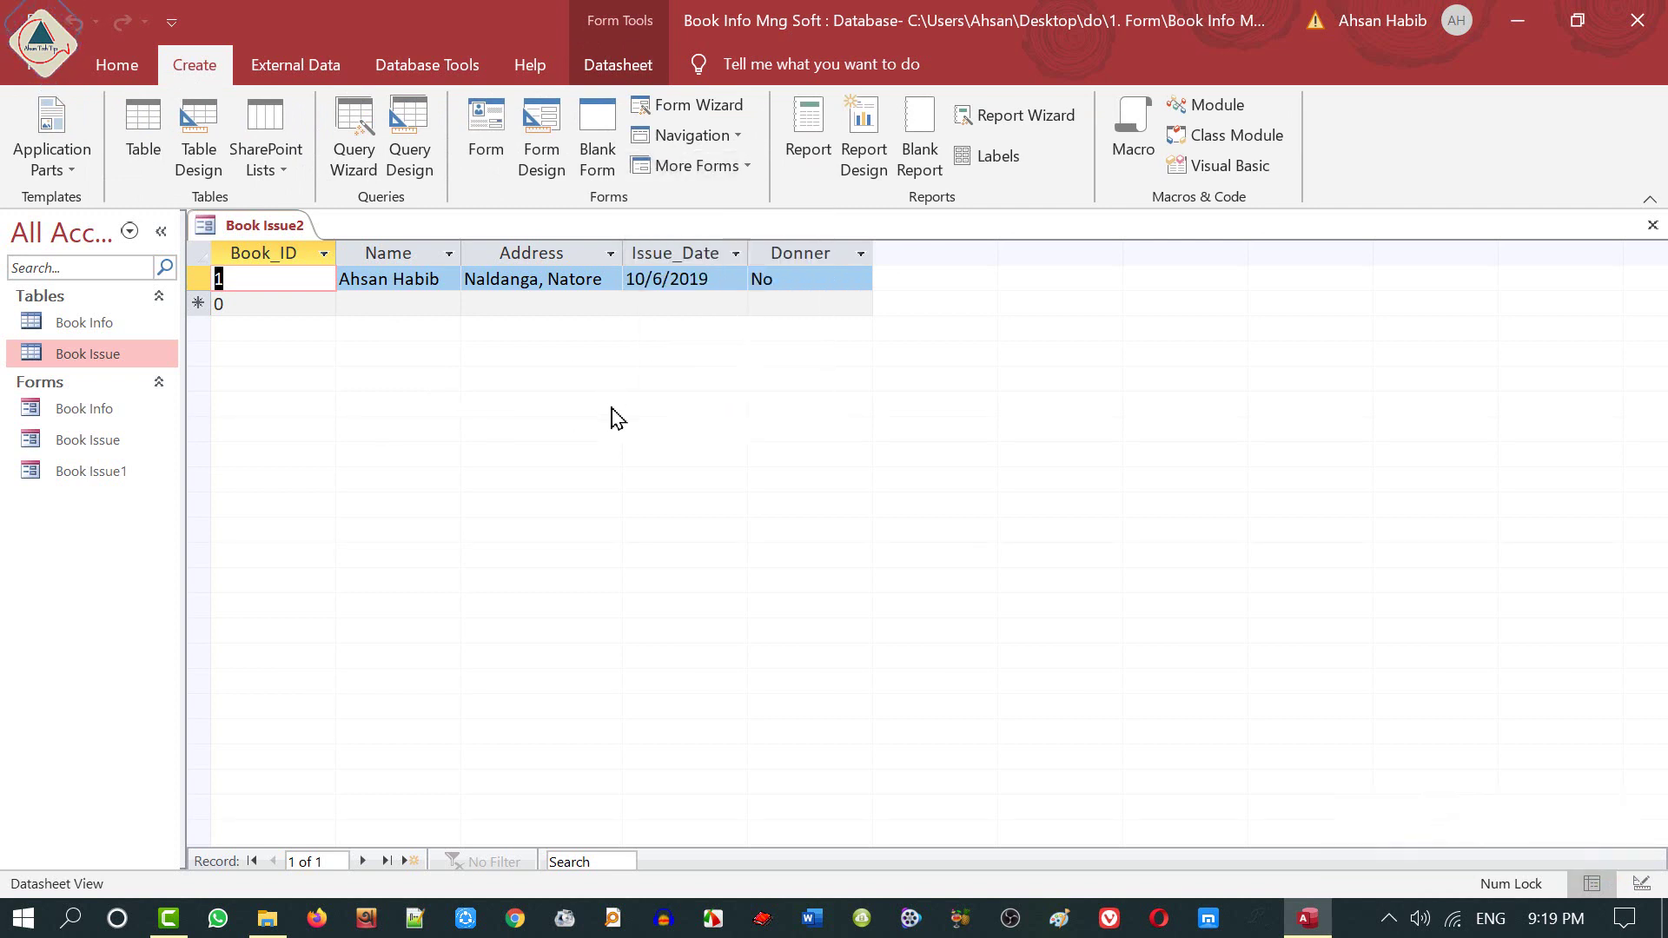
Step: Close the new datasheet form, saving it under the name Book Issue2
left_click(1653, 225)
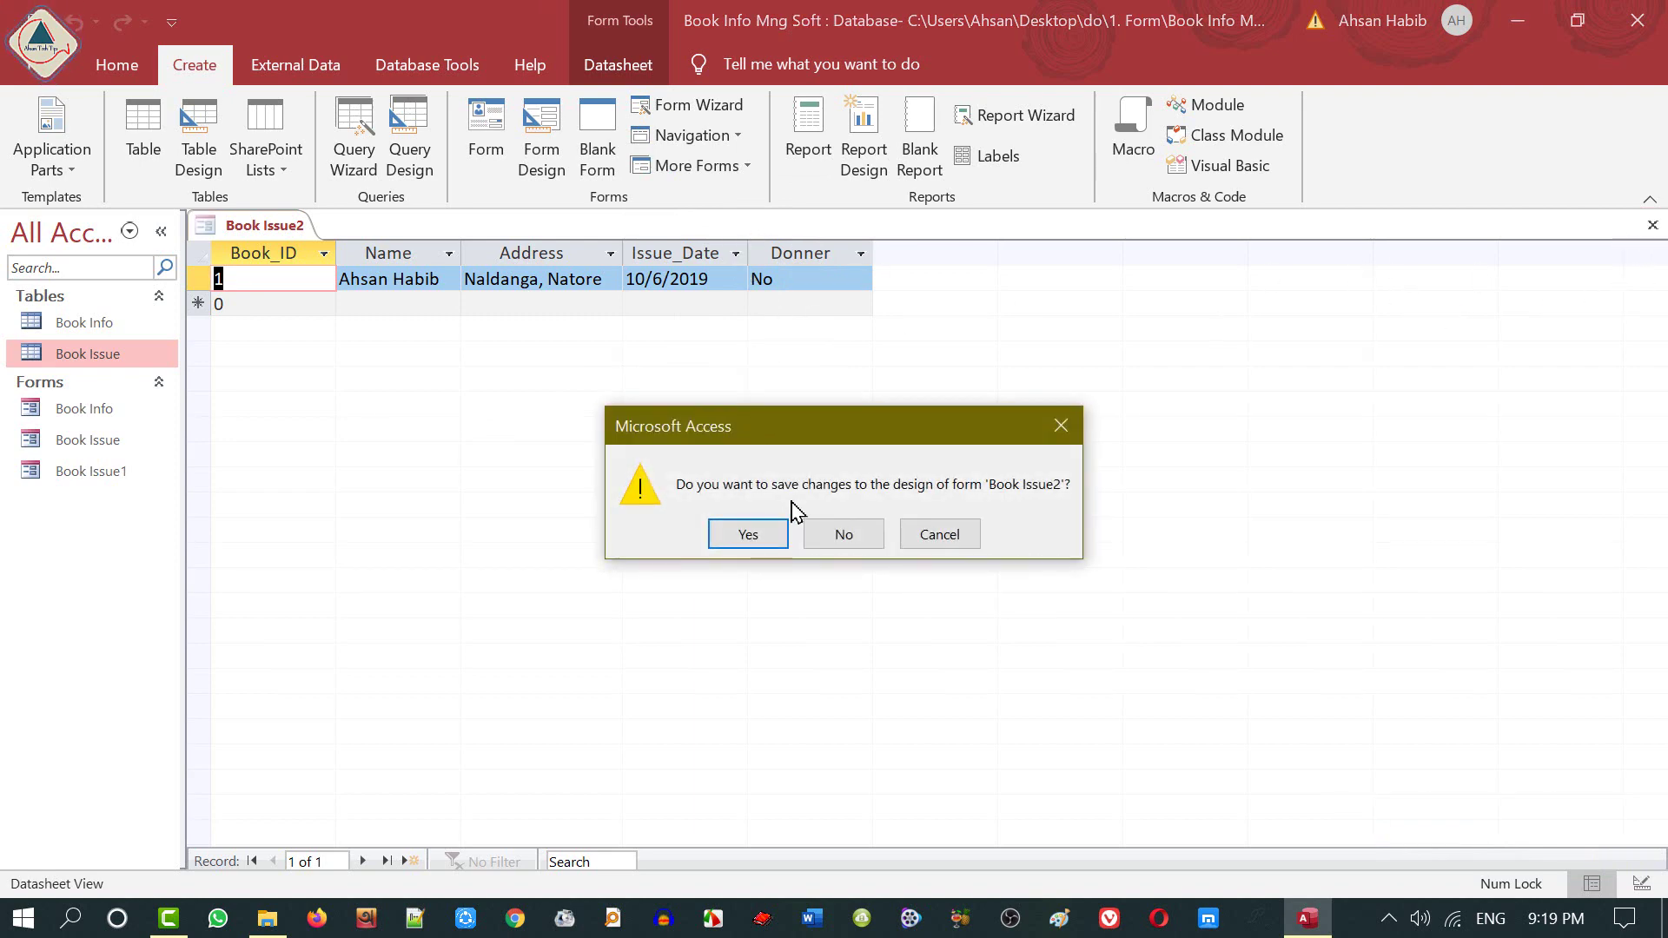
left_click(750, 530)
left_click(836, 368)
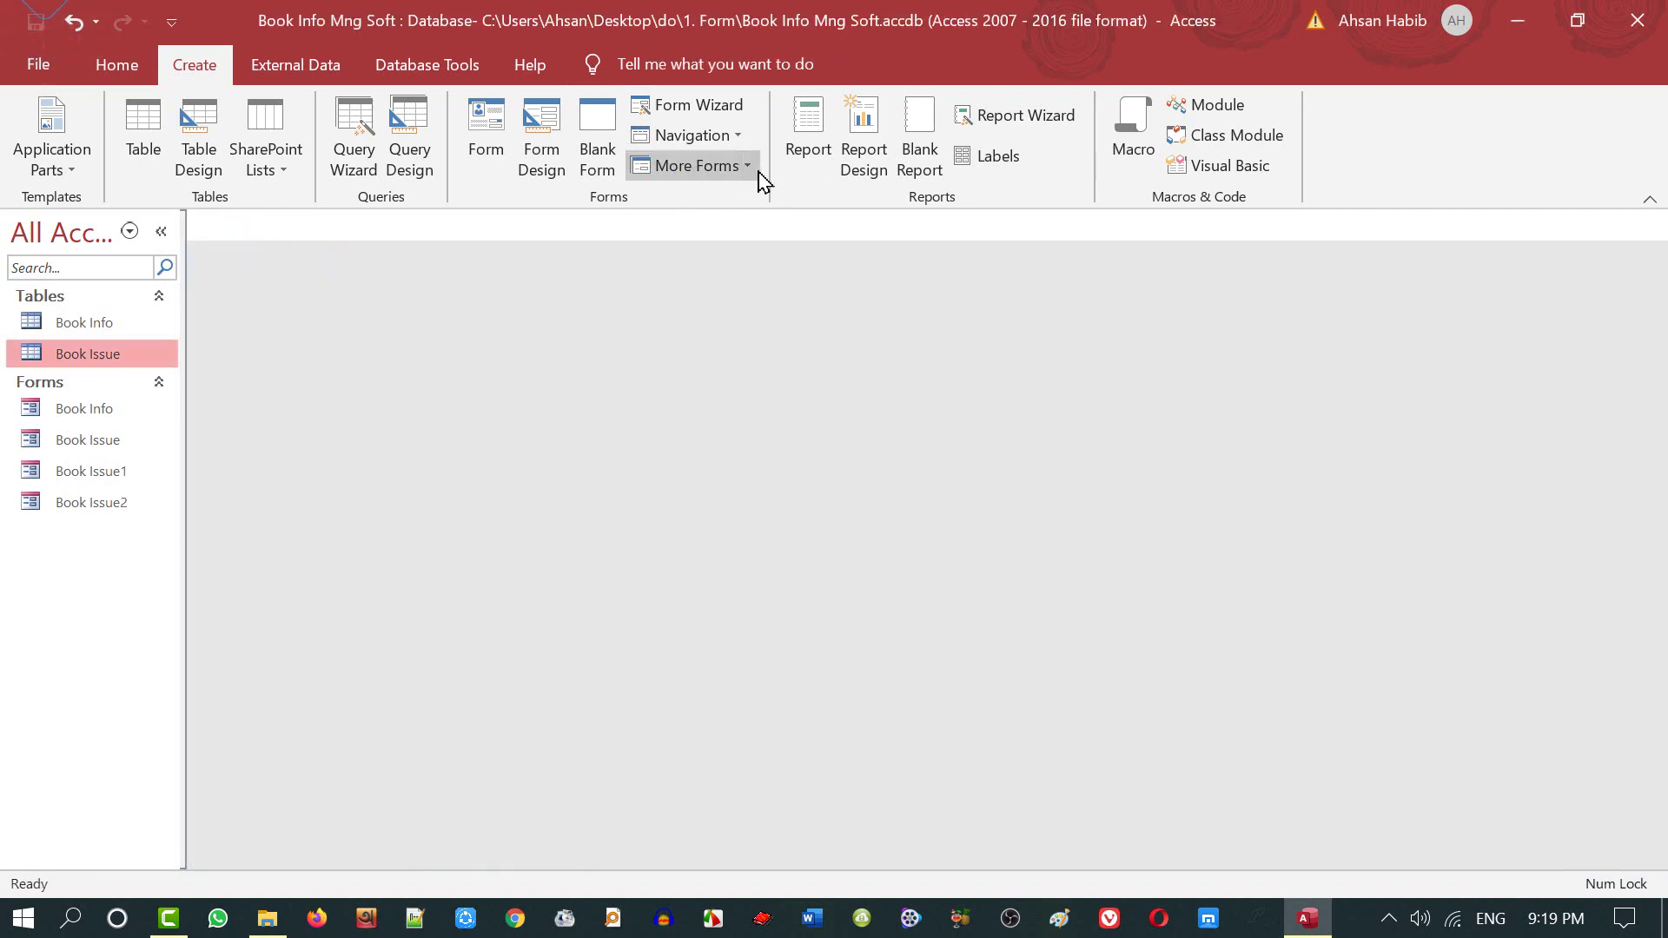
Step: Create a Split Form from the Book Issue table, save it as Book Issue3 and close it
left_click(752, 171)
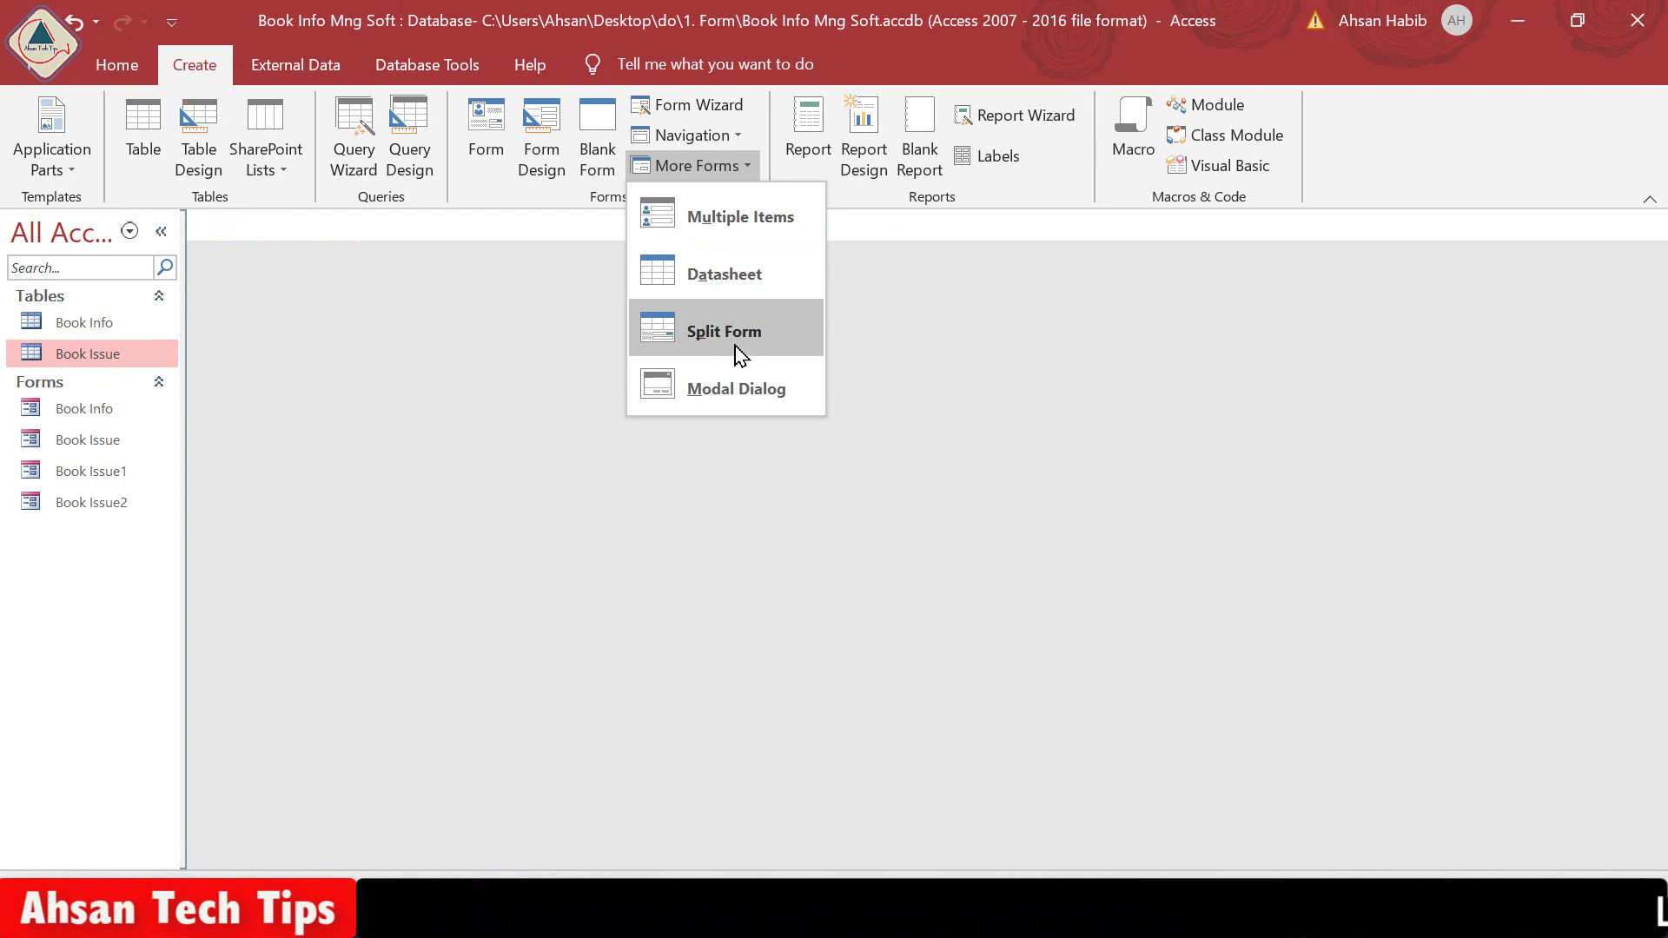
left_click(705, 337)
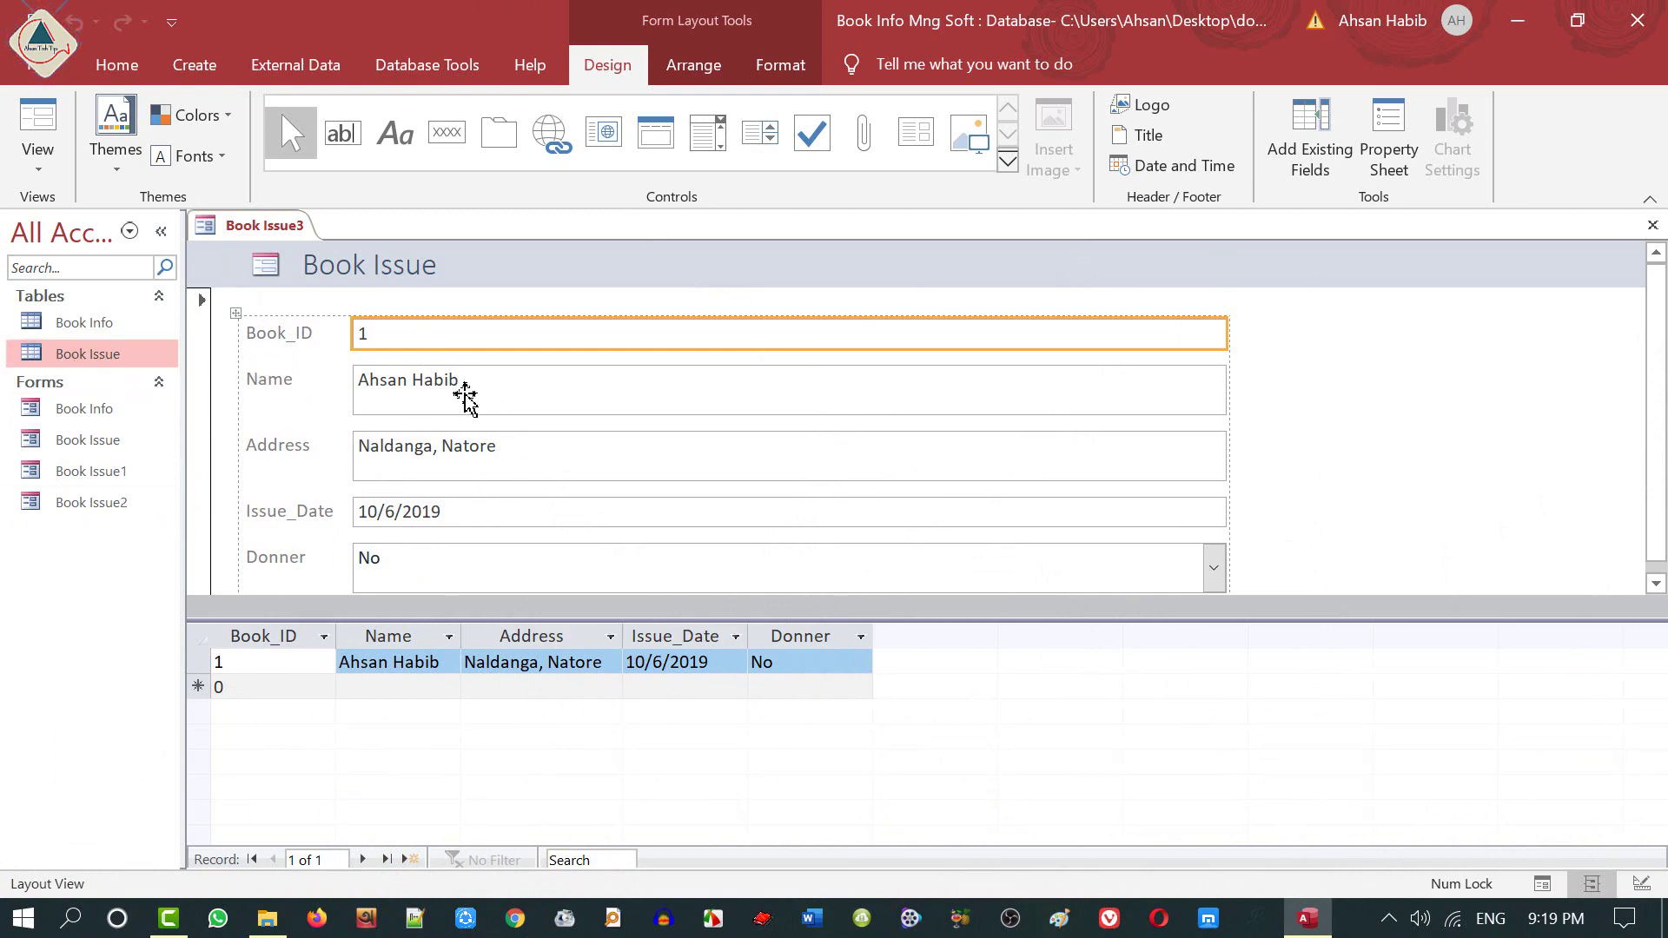
key("ctrl+s")
left_click(842, 365)
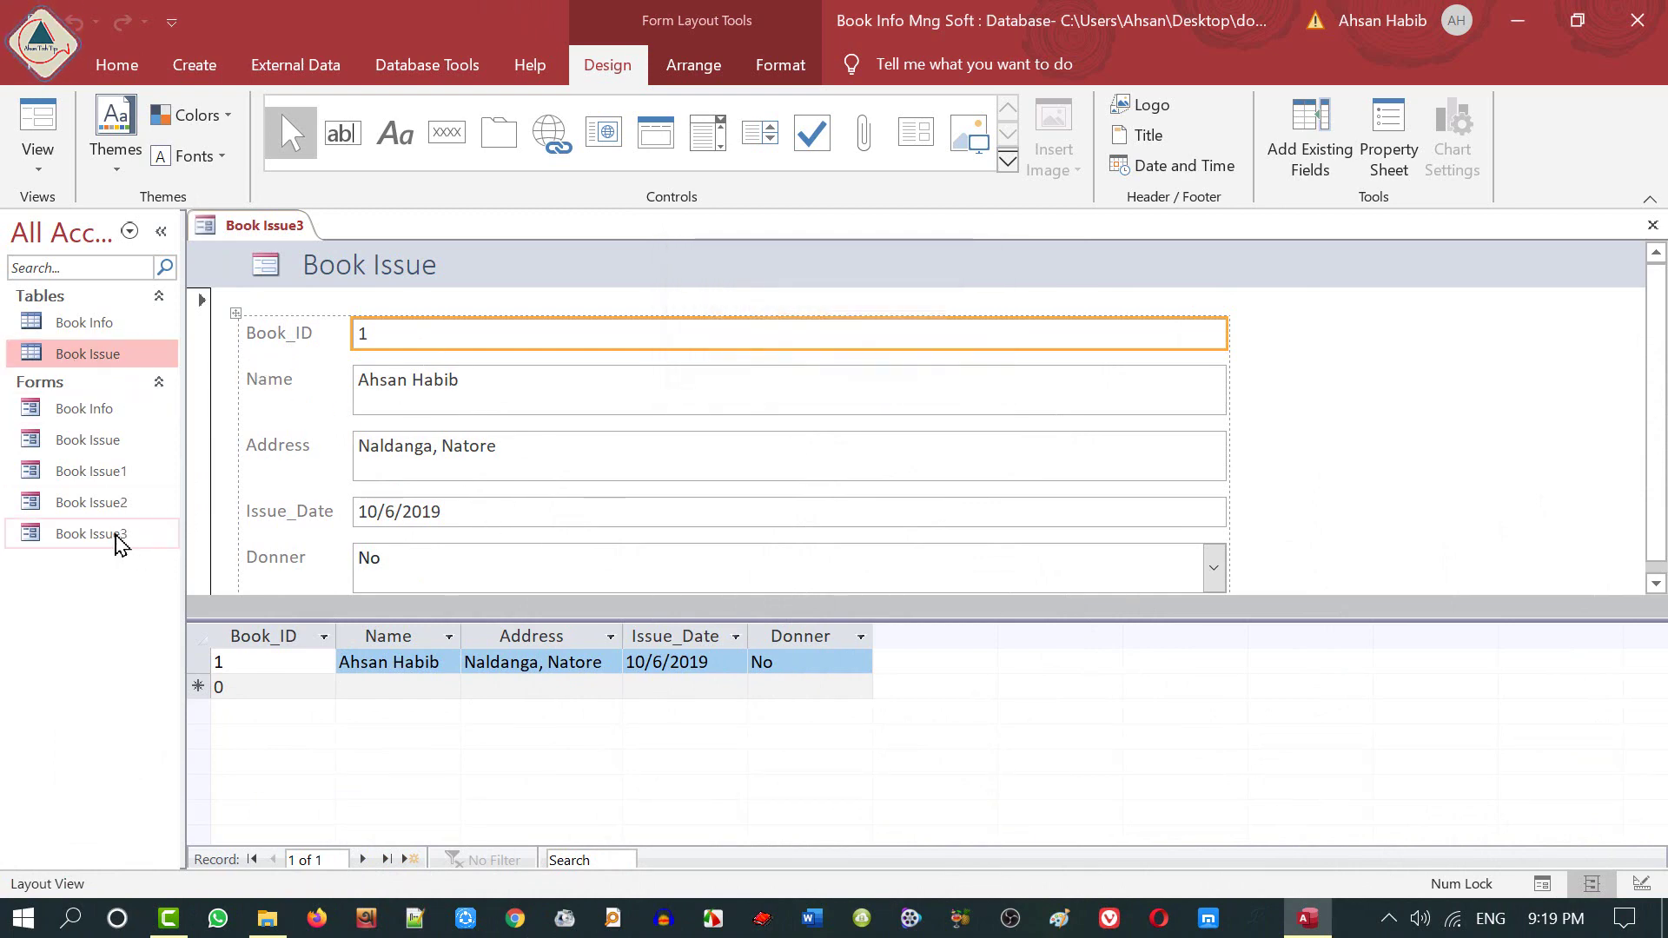
left_click(1653, 225)
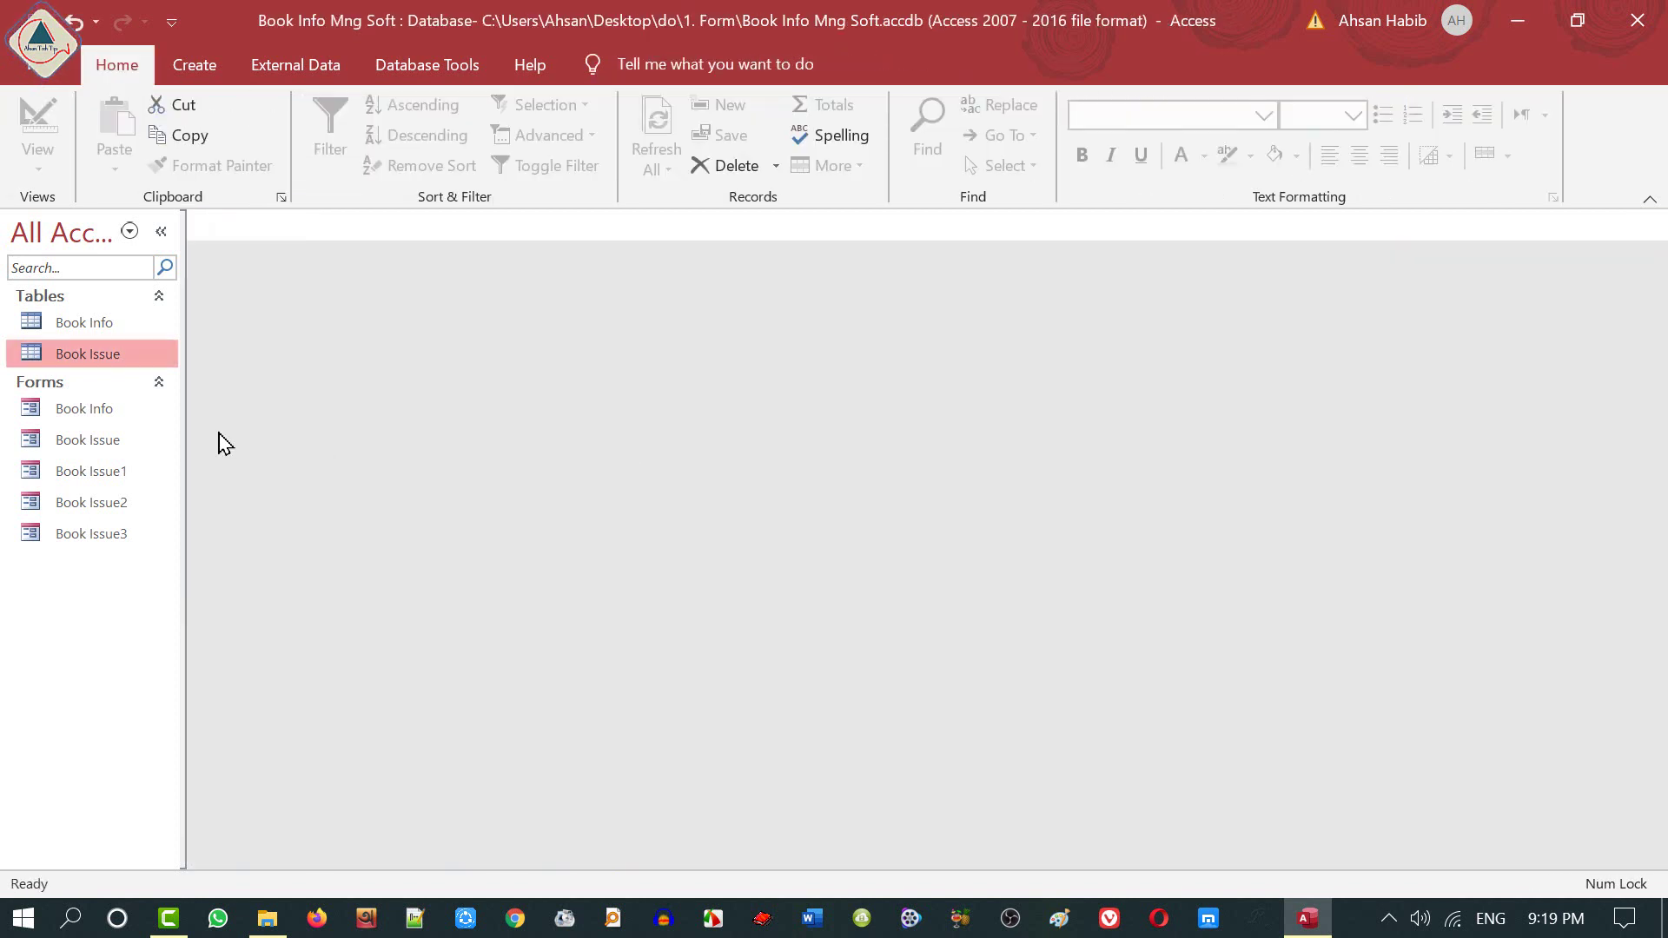
Step: Open the Book Issue3 form and move through the record's fields to Donner
left_click(106, 540)
right_click(110, 540)
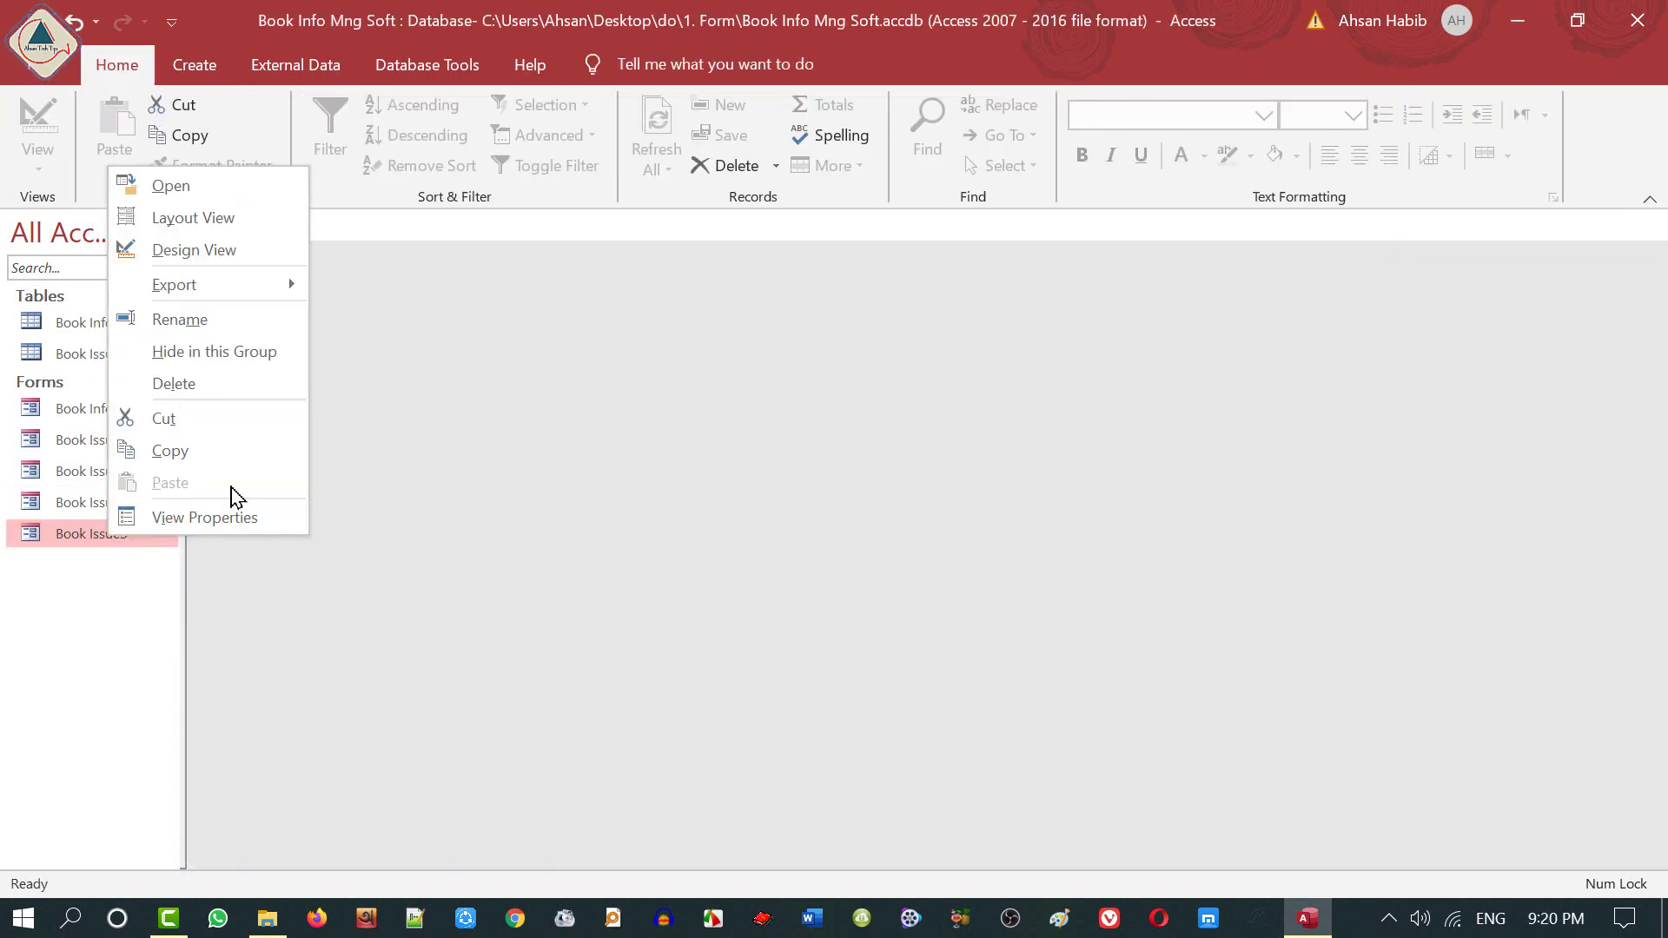
left_click(166, 185)
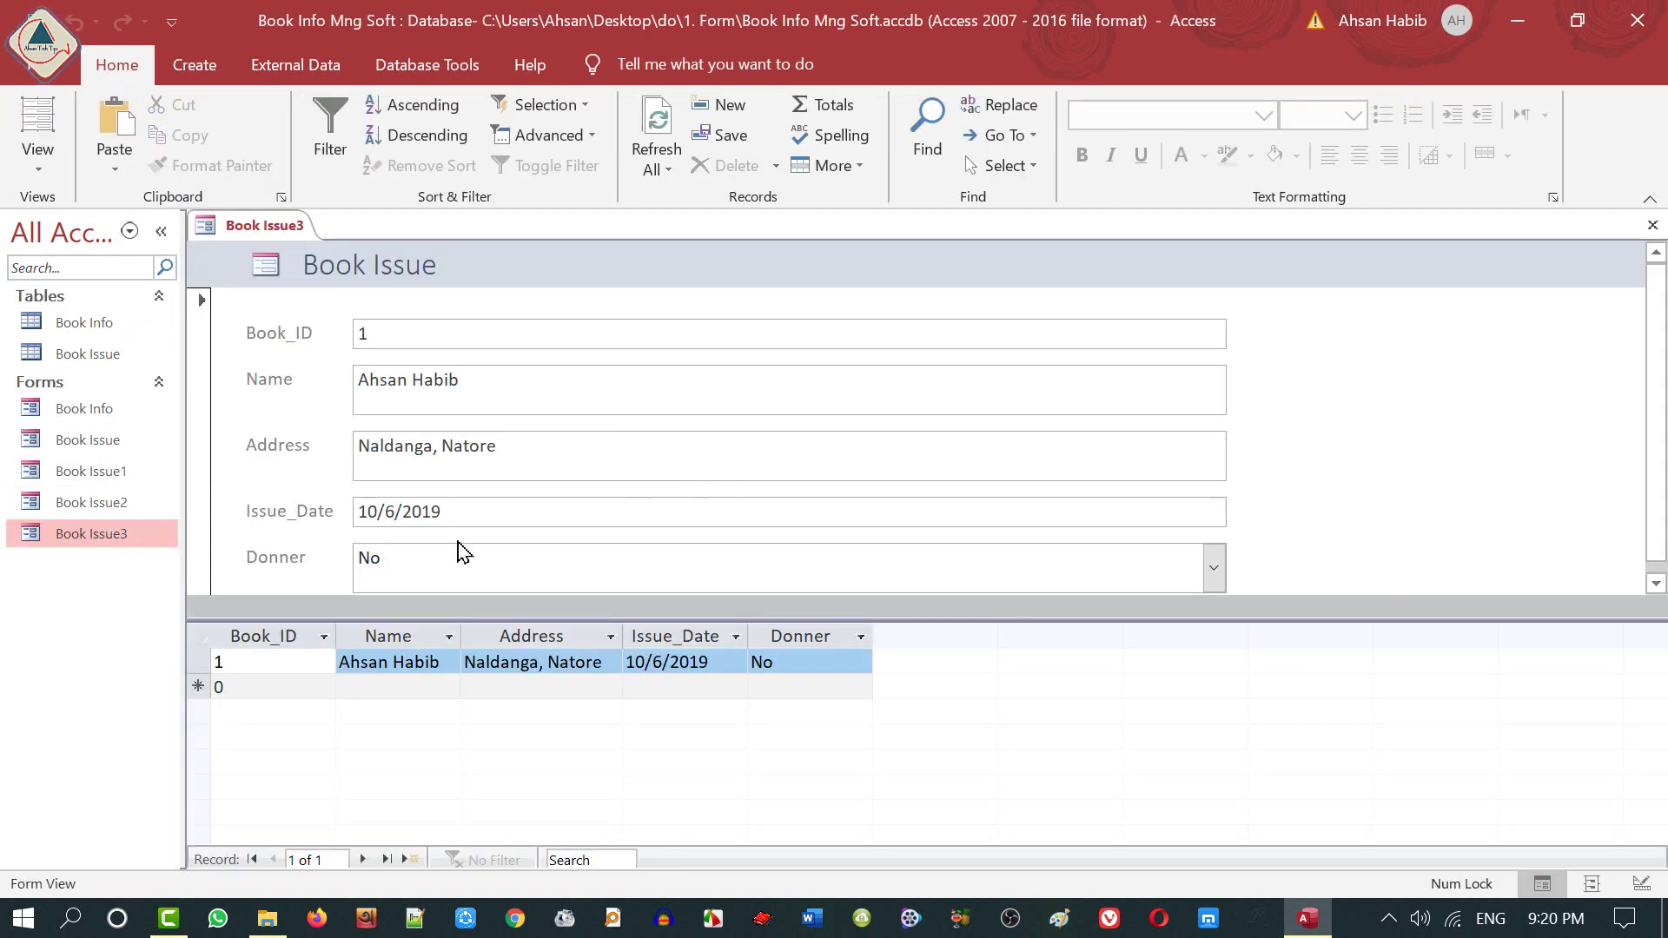
key("Tab")
key("Tab")
key("Tab")
key("Tab")
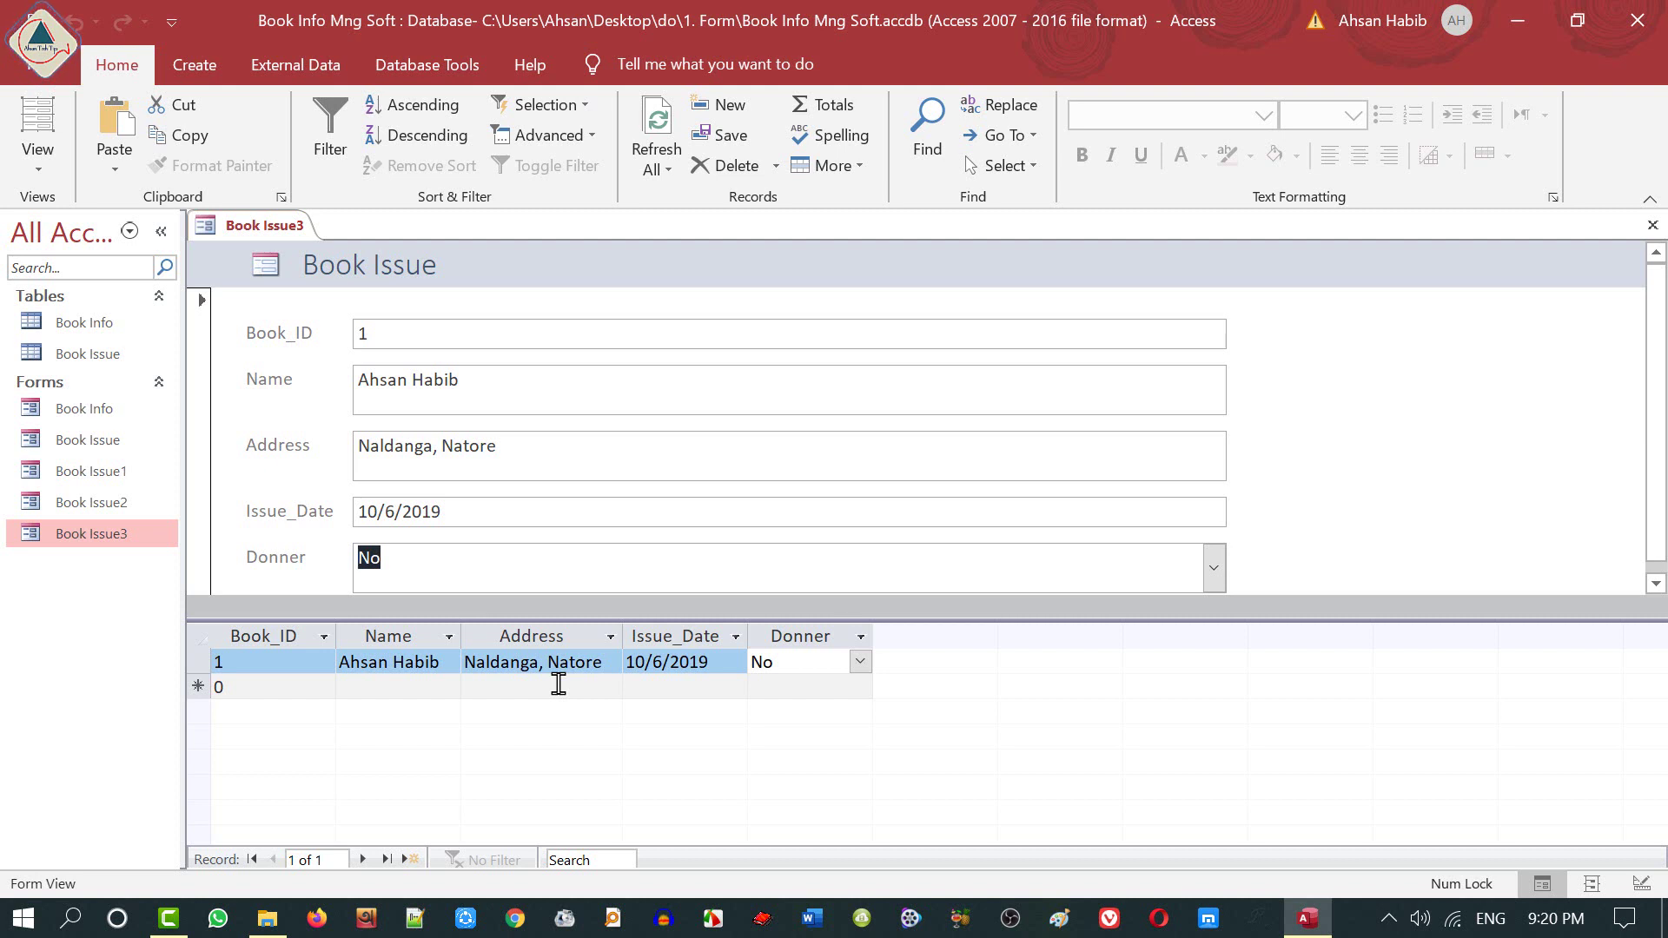
Step: Close the Book Issue3 split form
left_click(193, 64)
left_click(745, 167)
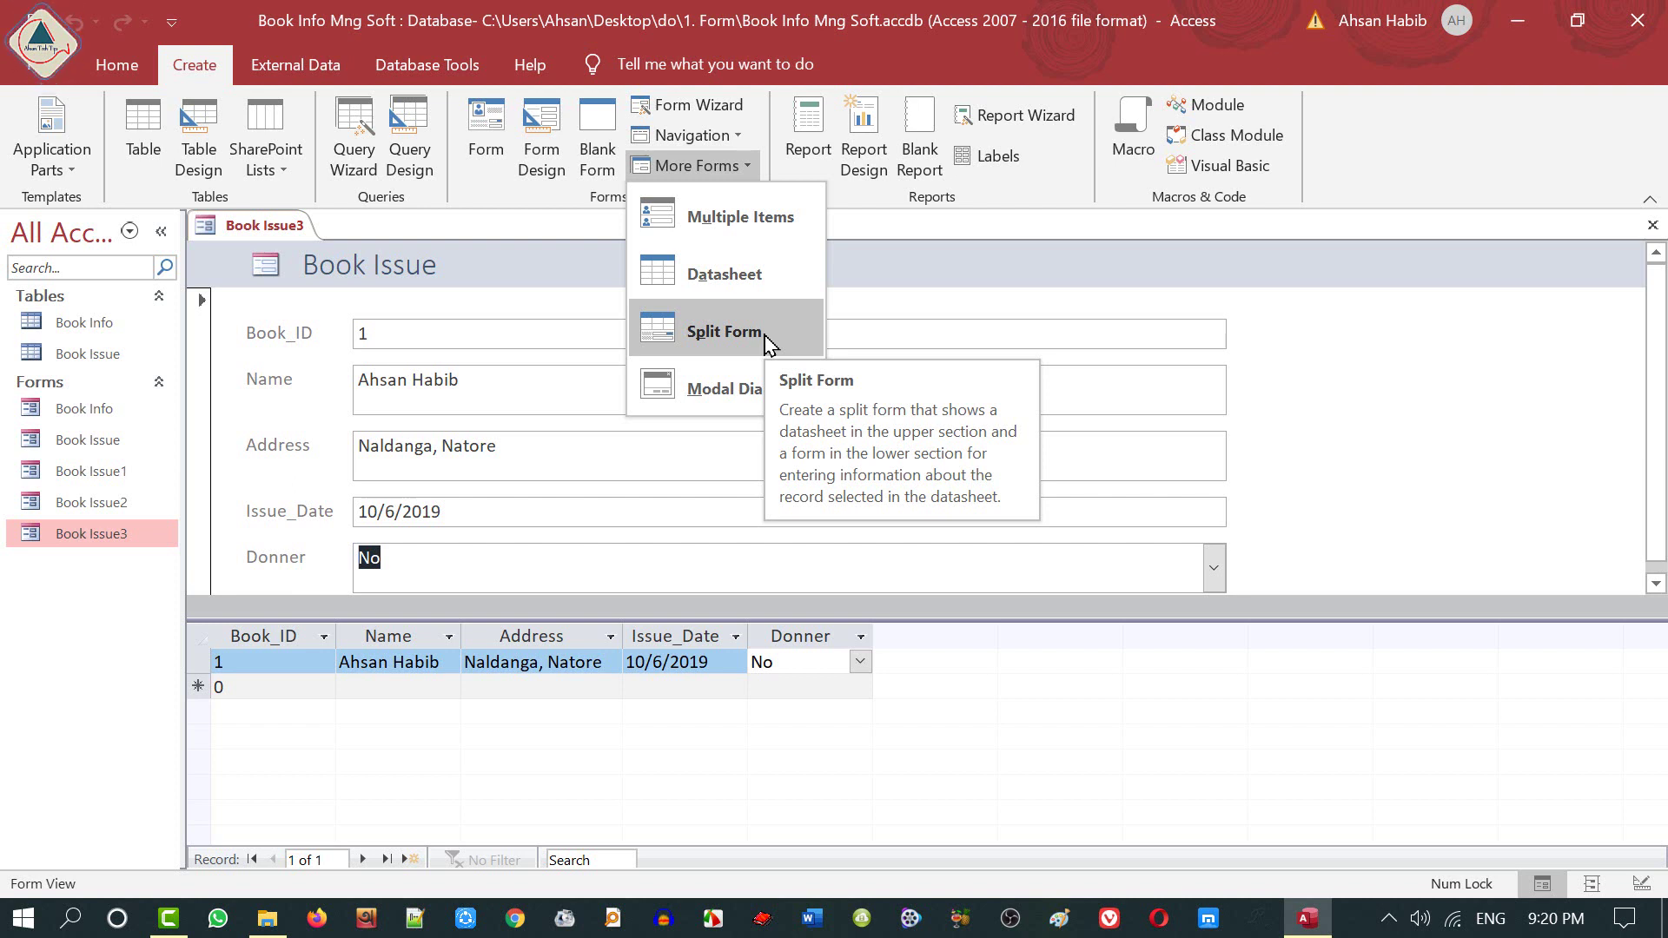
left_click(1652, 225)
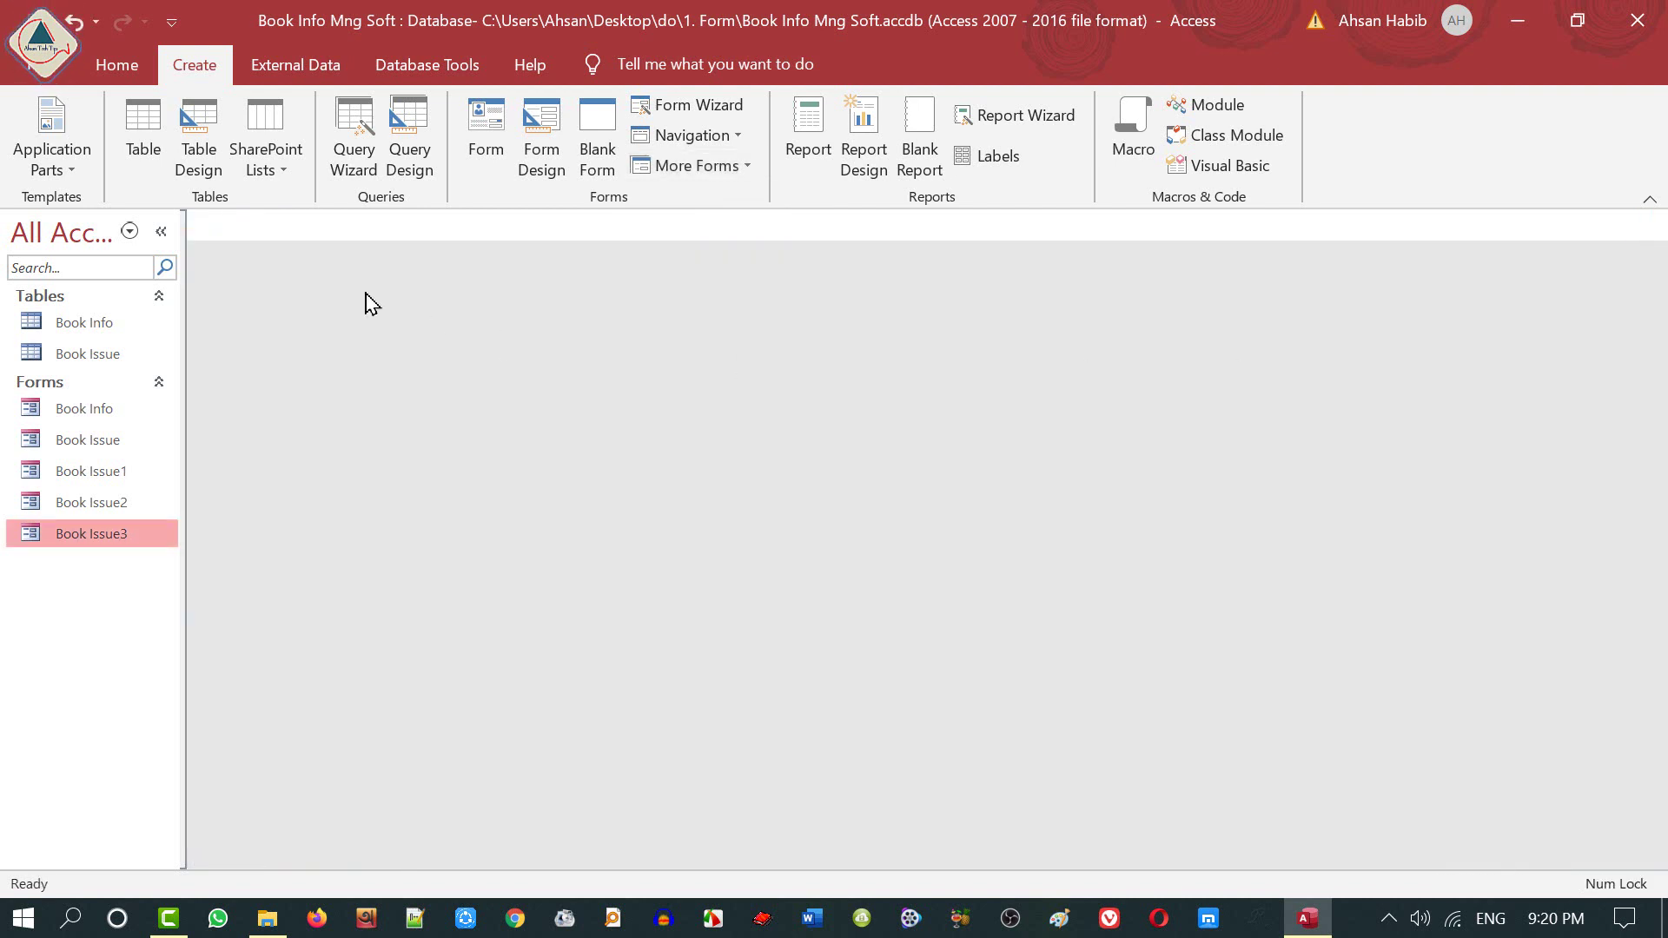
Step: Create a Modal Dialog form and look over its Detail area down to the OK and Cancel buttons
left_click(748, 170)
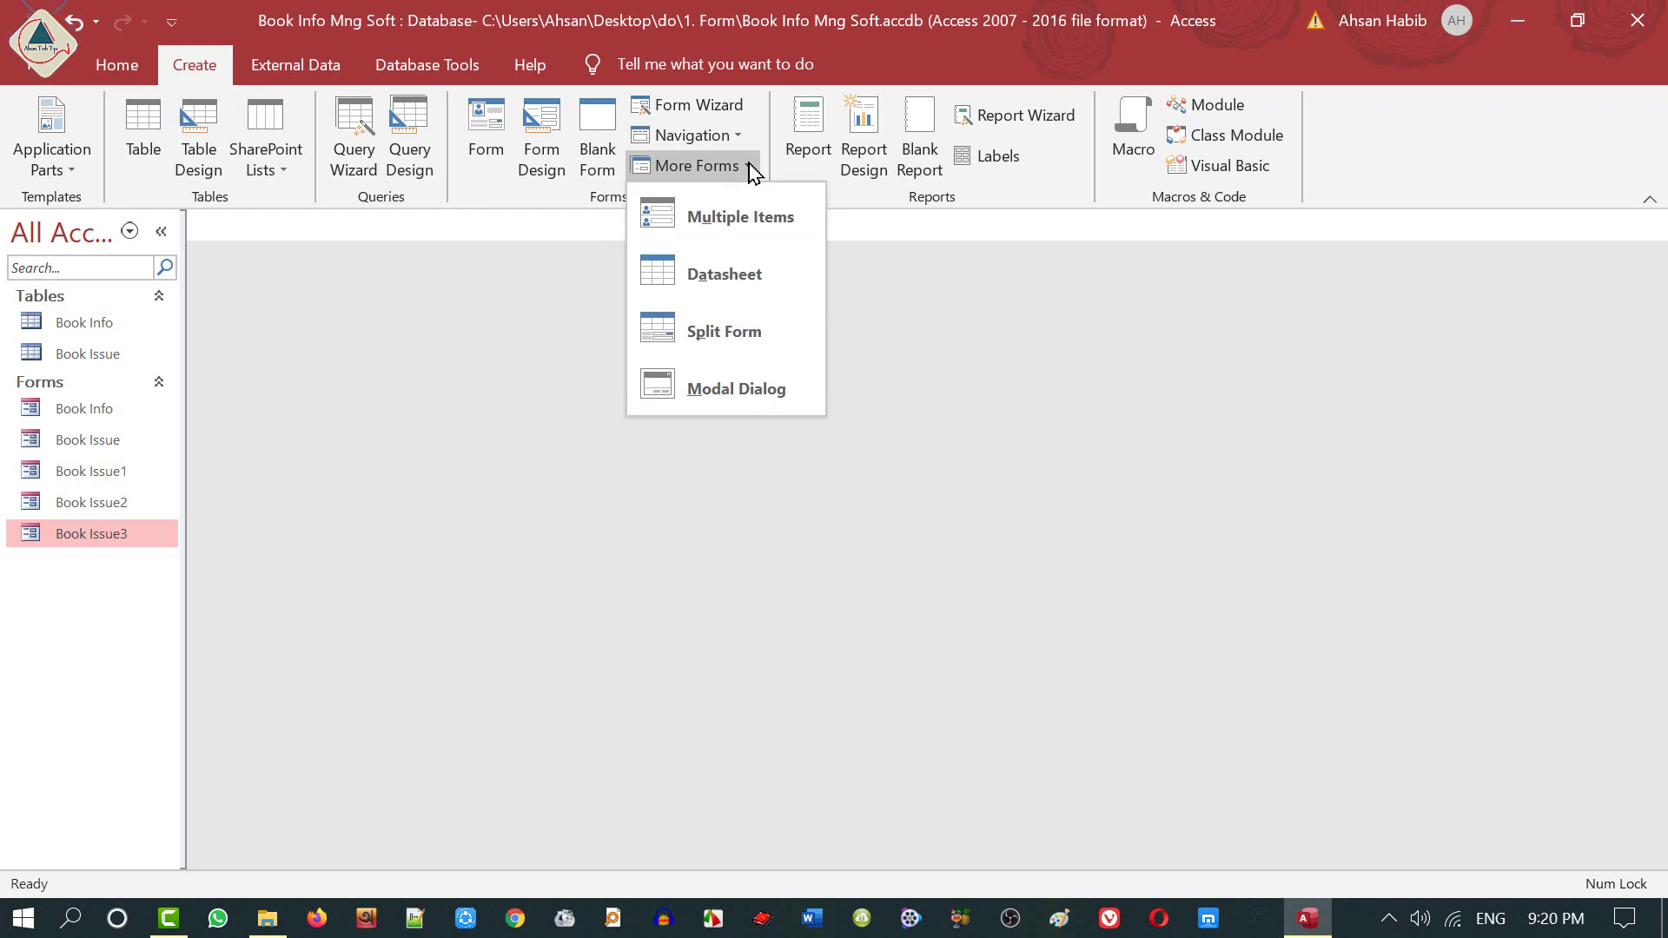
left_click(745, 398)
scroll(815, 539, "down", 3)
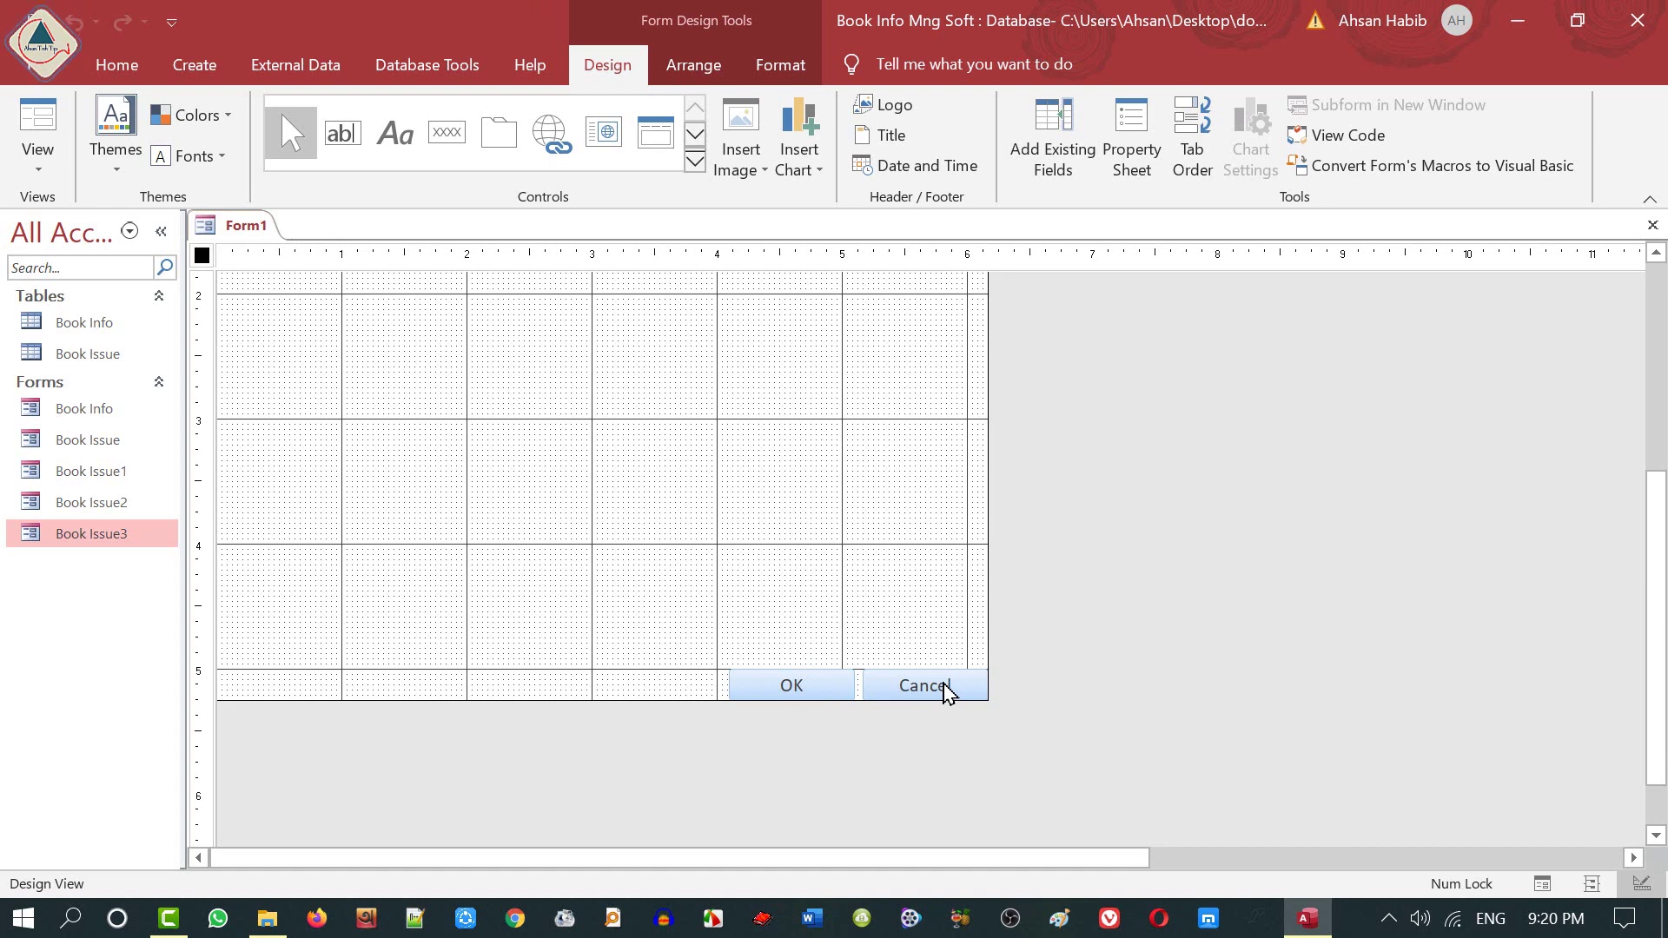
scroll(656, 484, "up", 3)
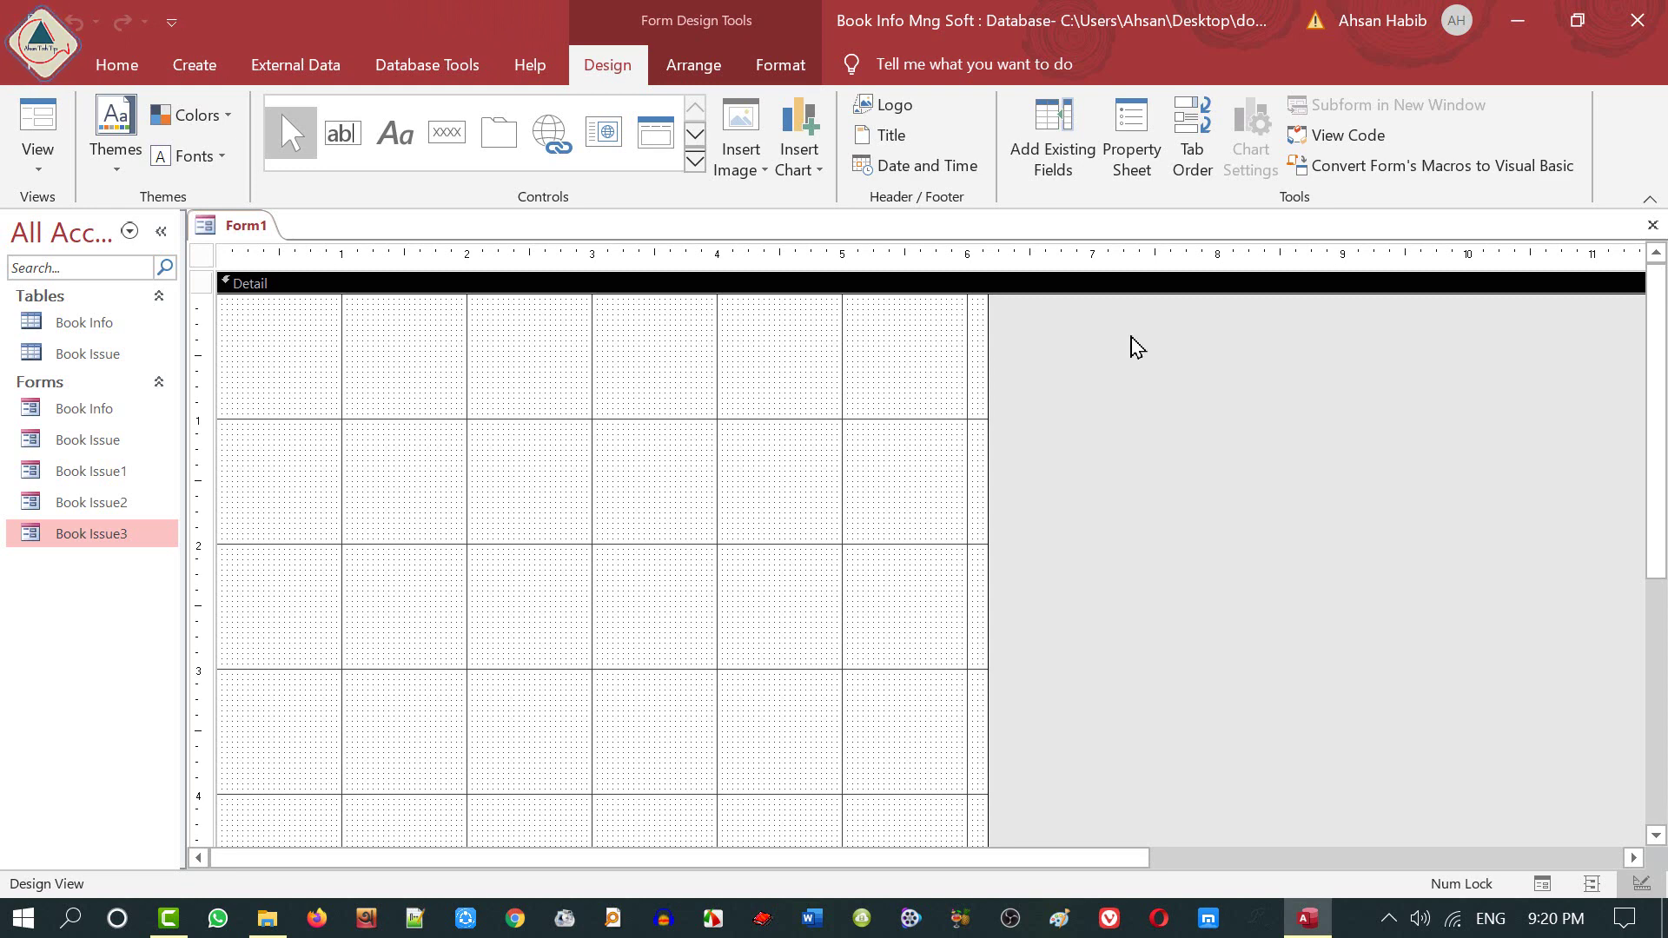
Step: Show all tables in the modal dialog form's field list, expand the Book Info fields, and close the form without saving
left_click(1065, 165)
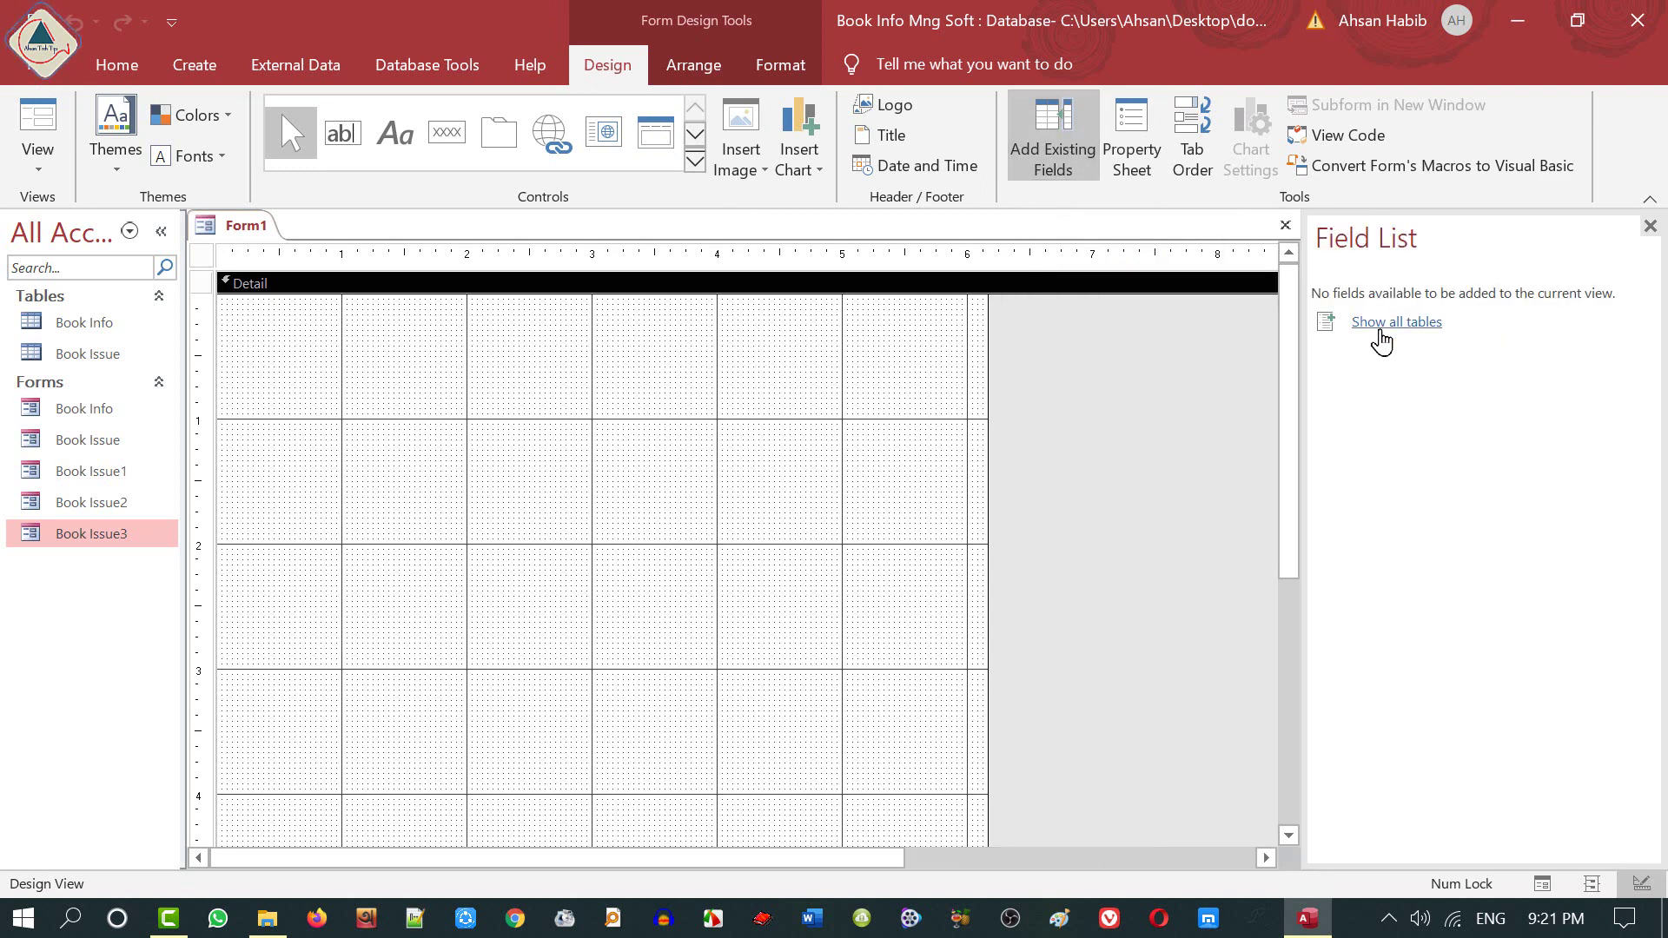
left_click(1397, 323)
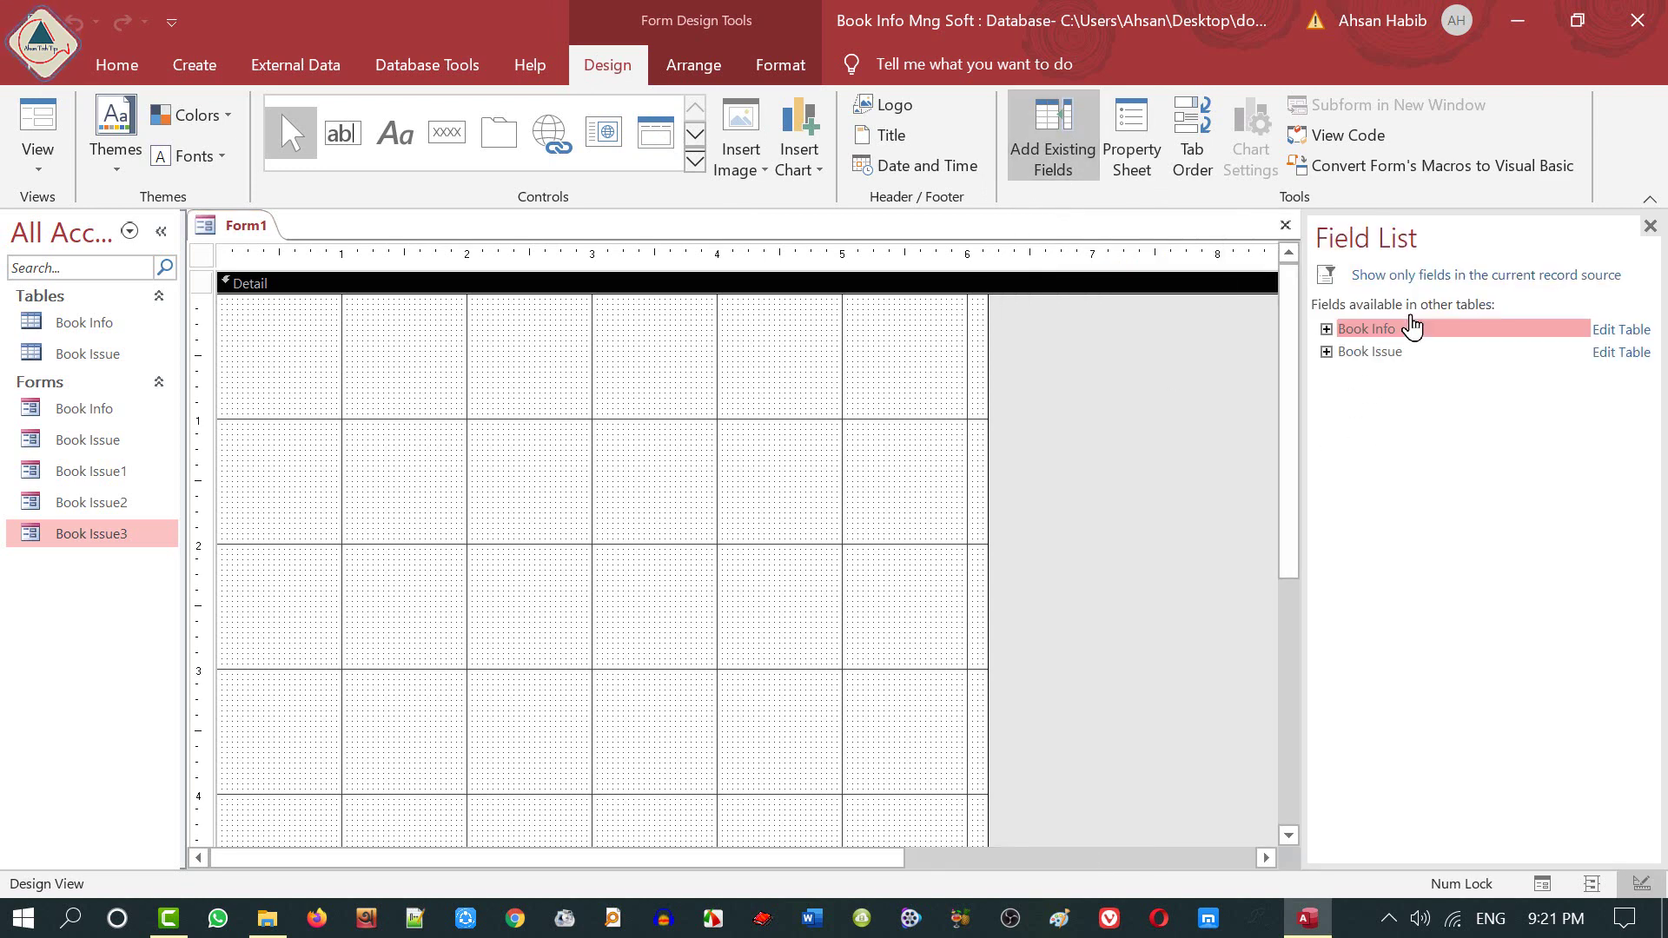
left_click(1326, 329)
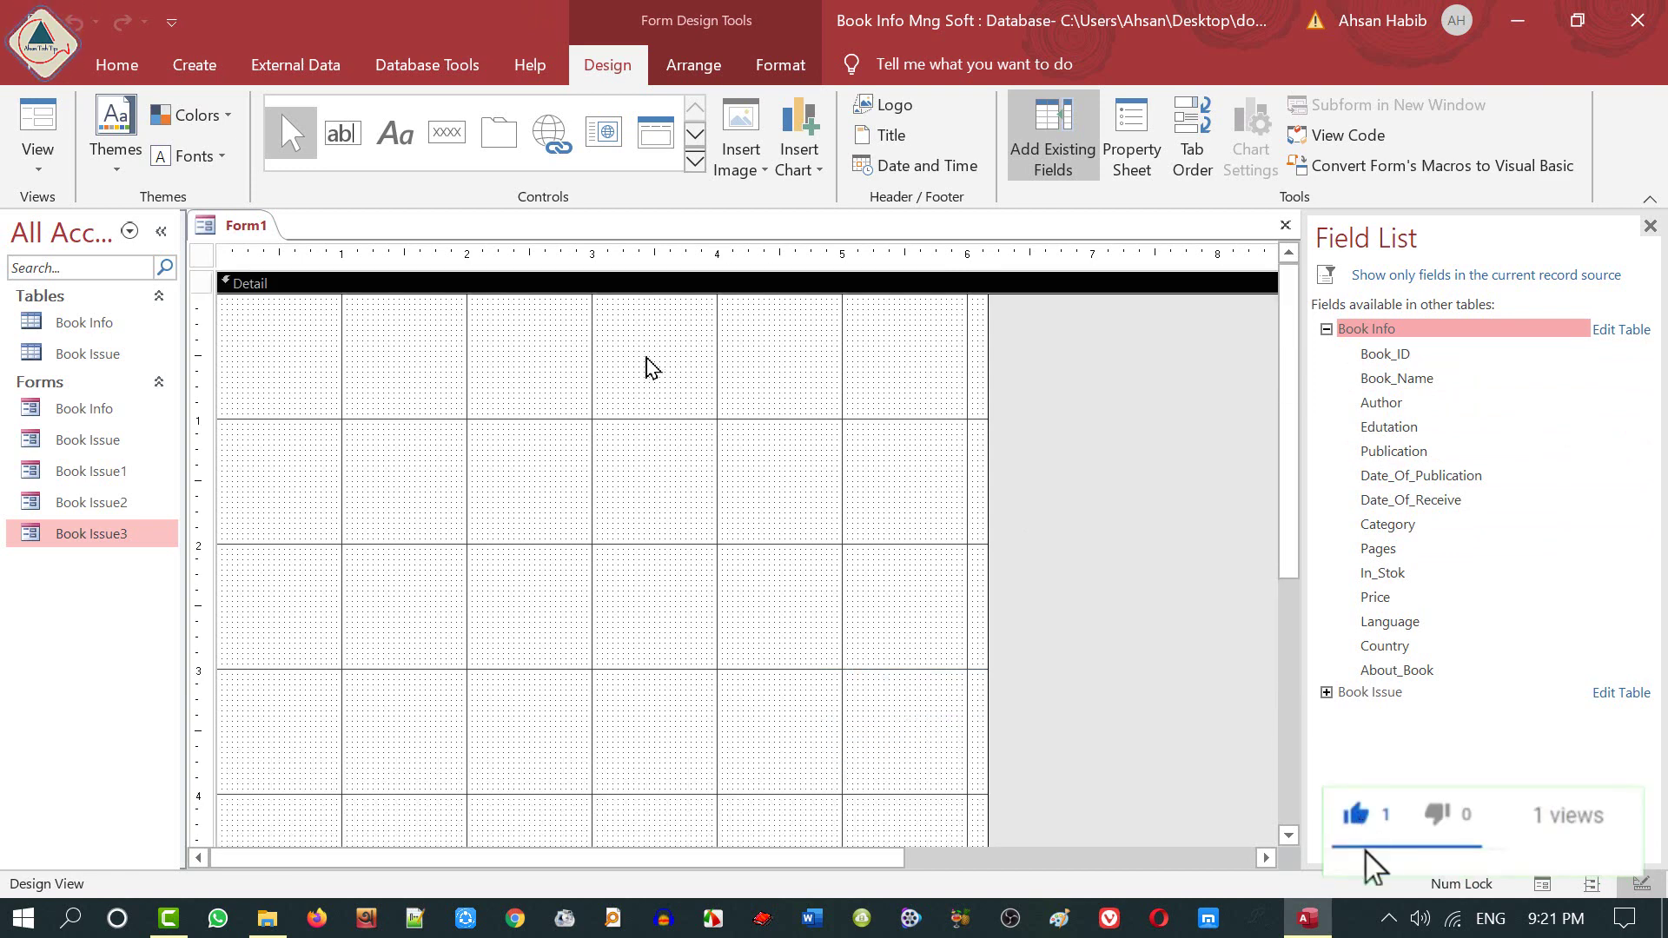
left_click(652, 368)
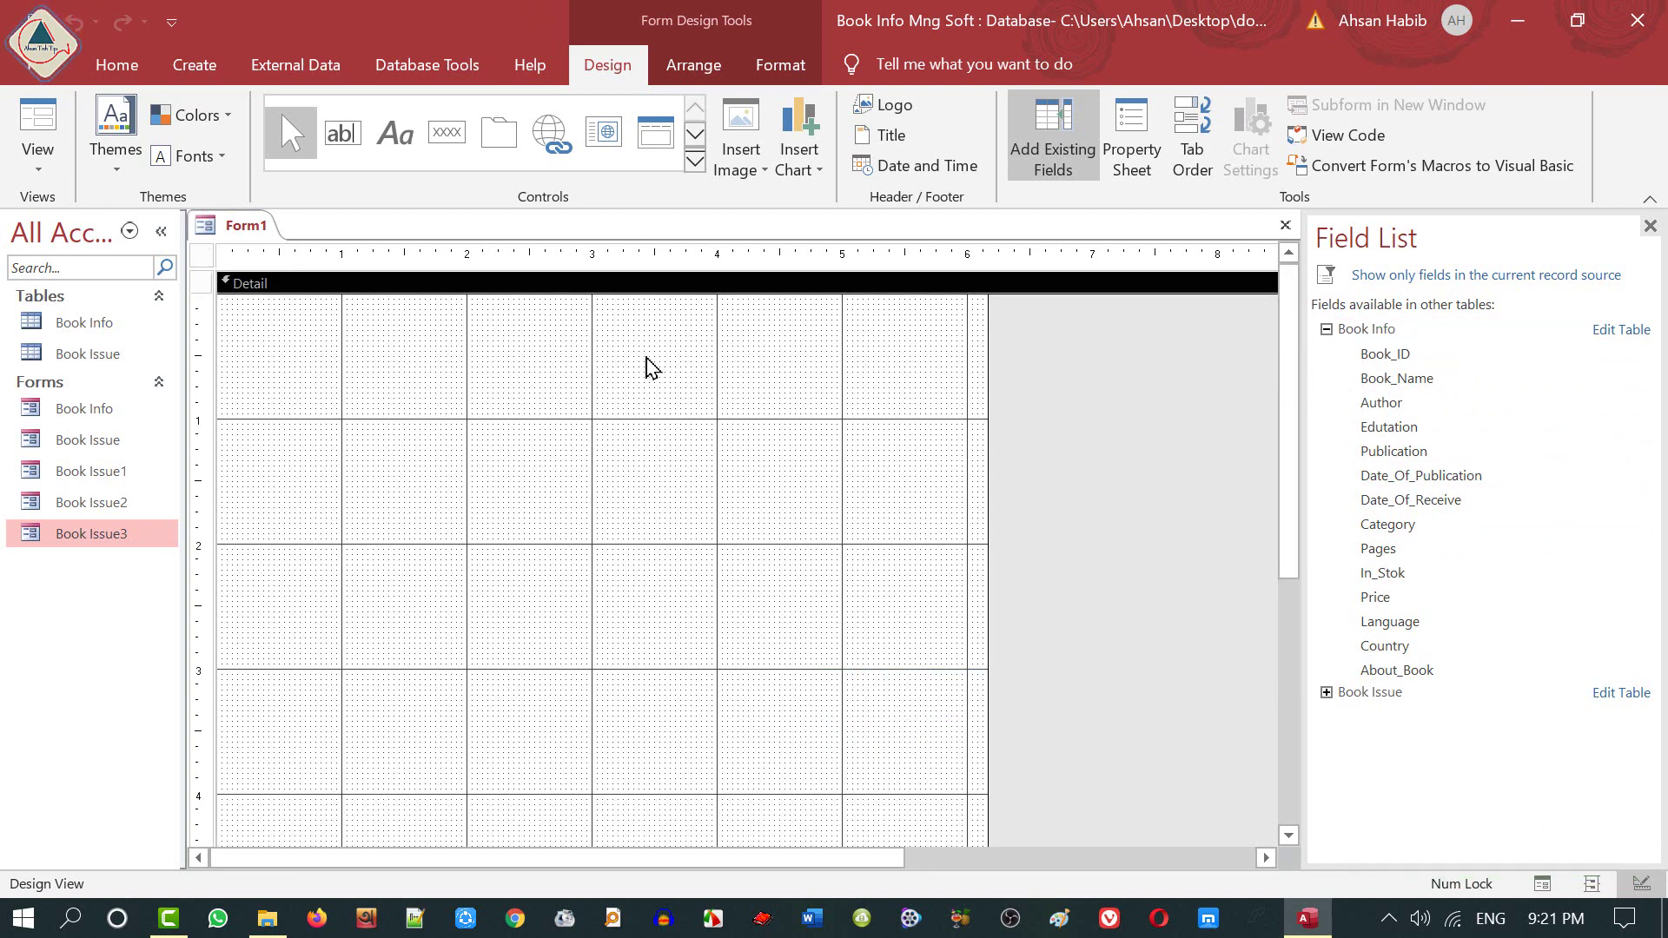
key("ctrl+F4")
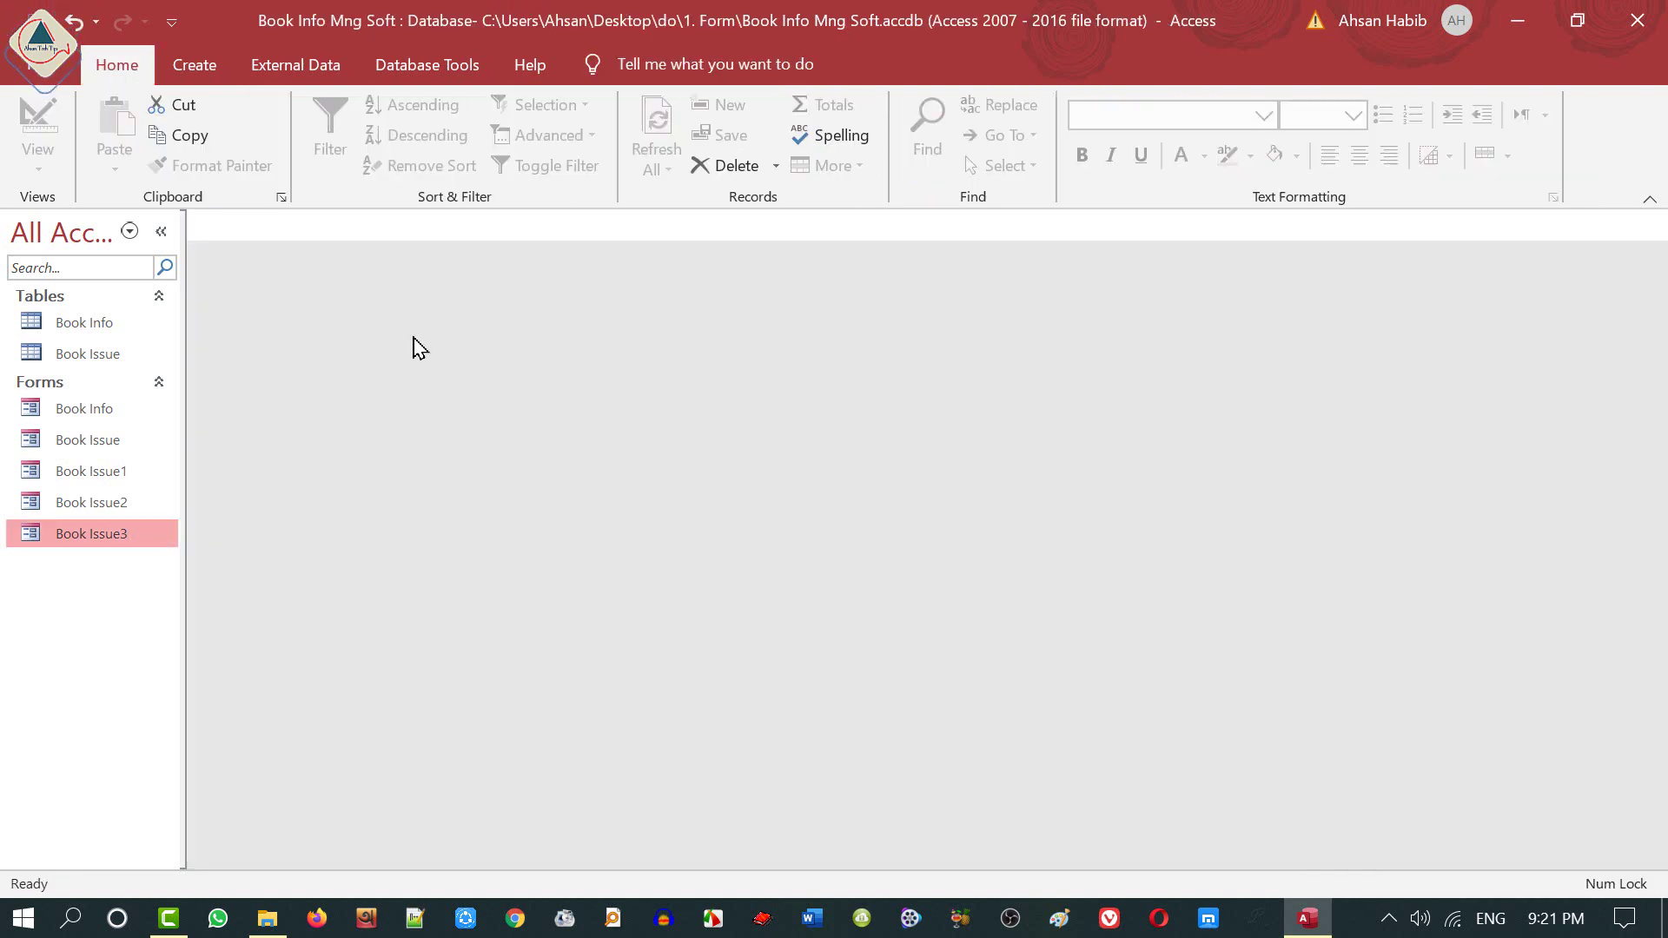
left_click(191, 68)
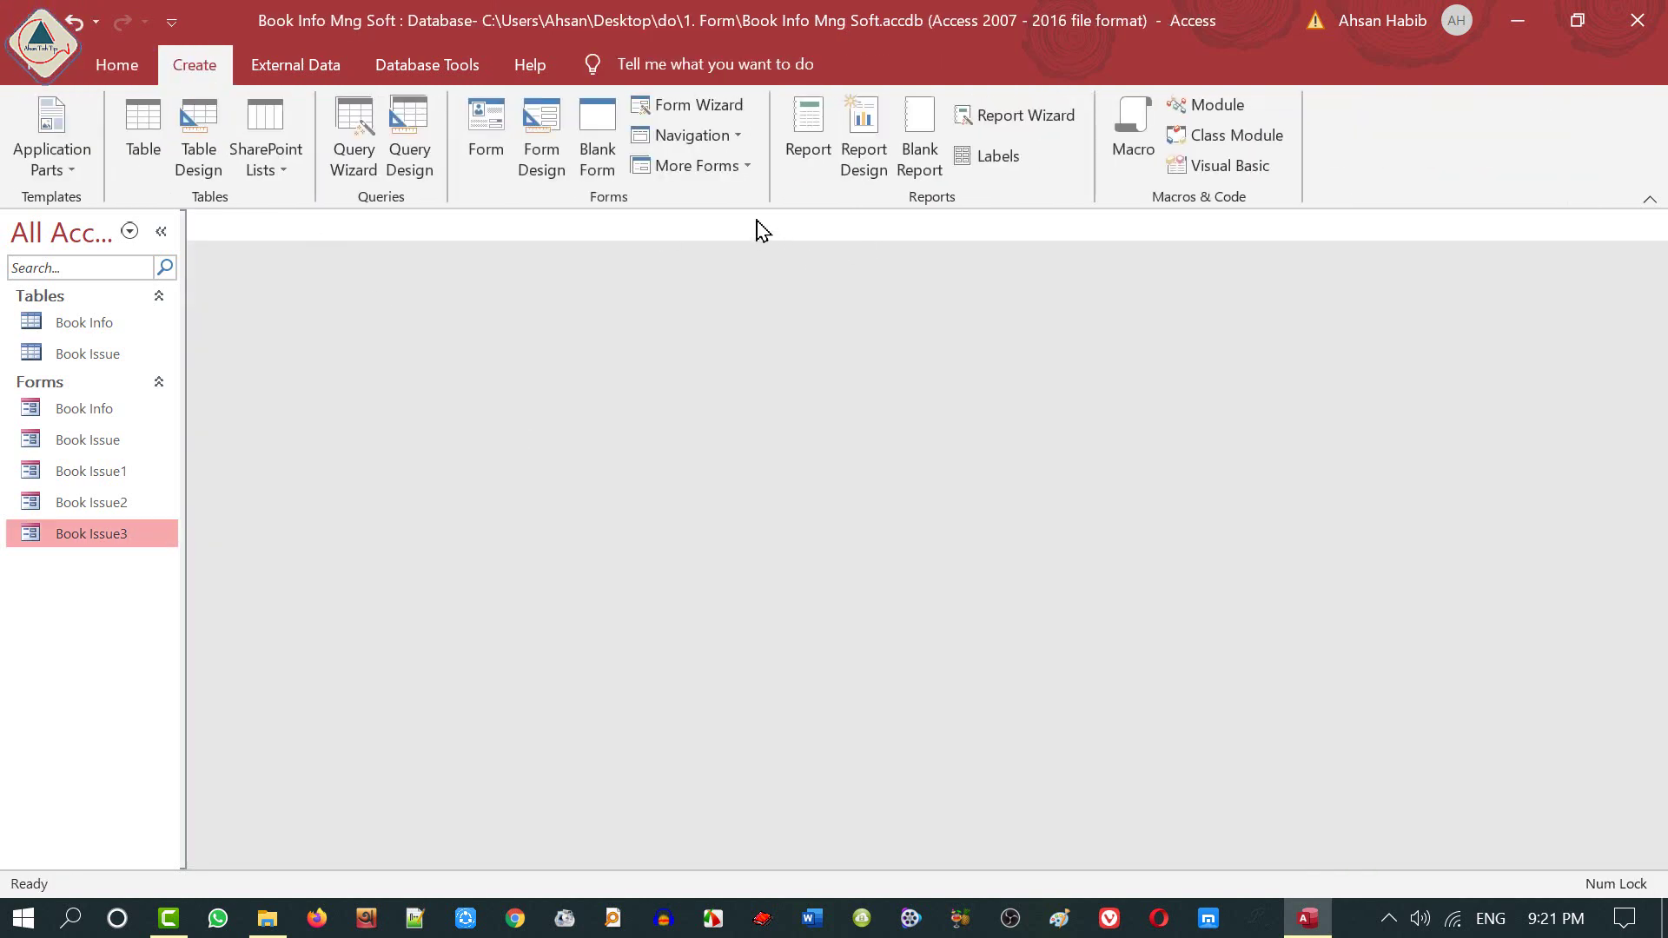
left_click(748, 170)
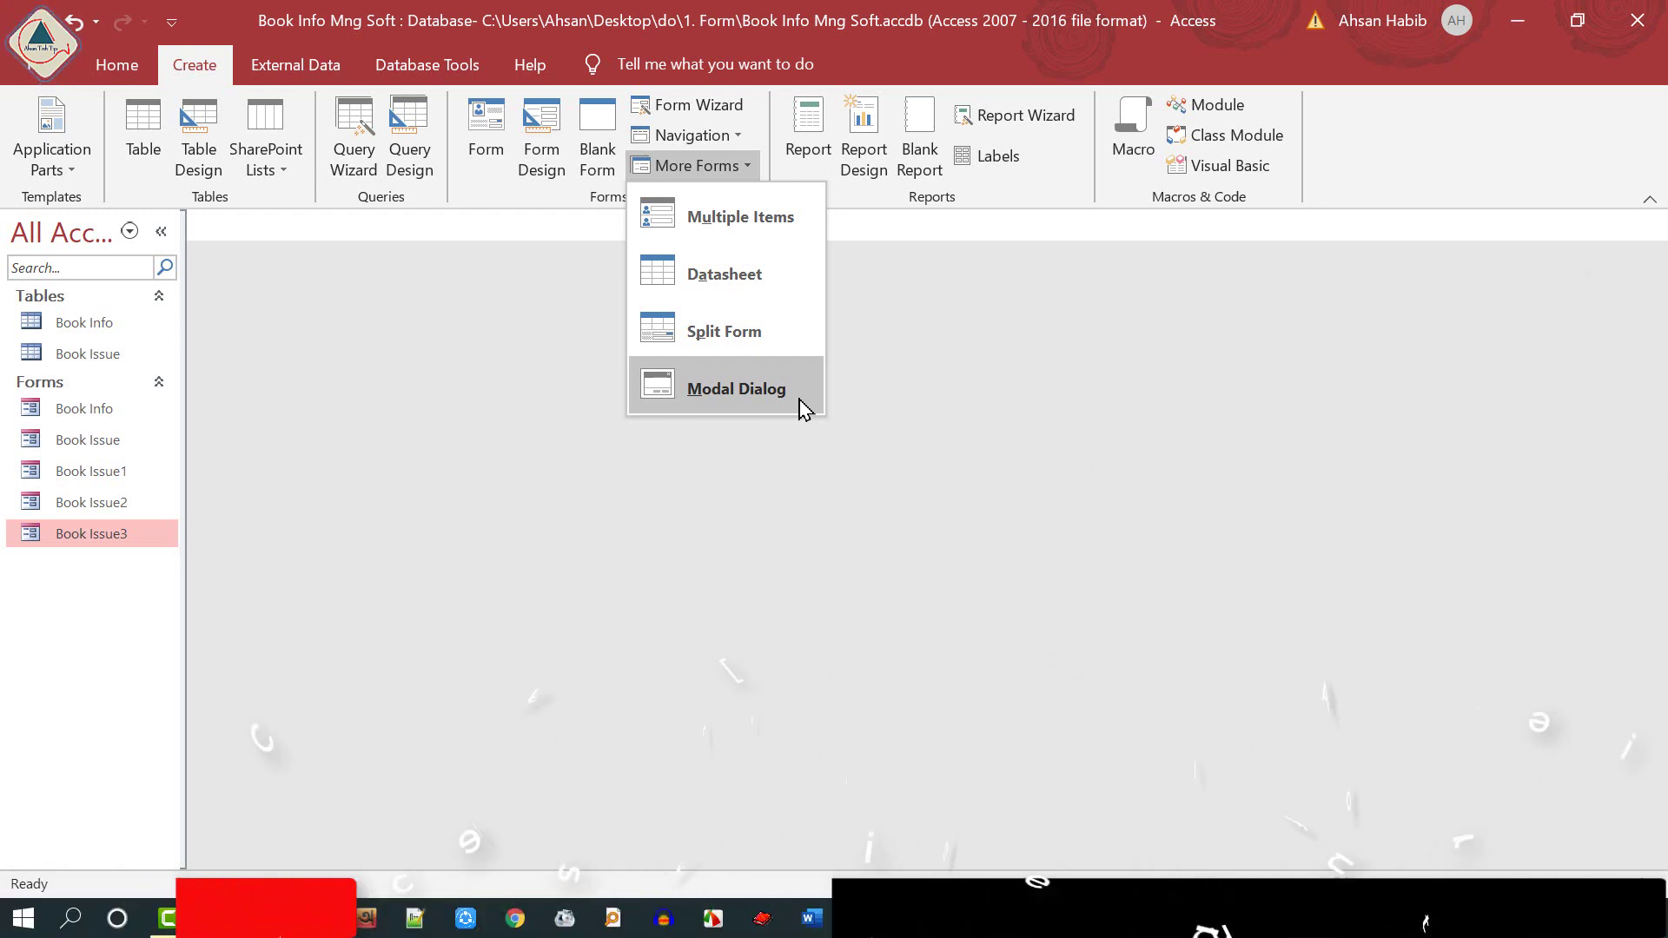
left_click(721, 533)
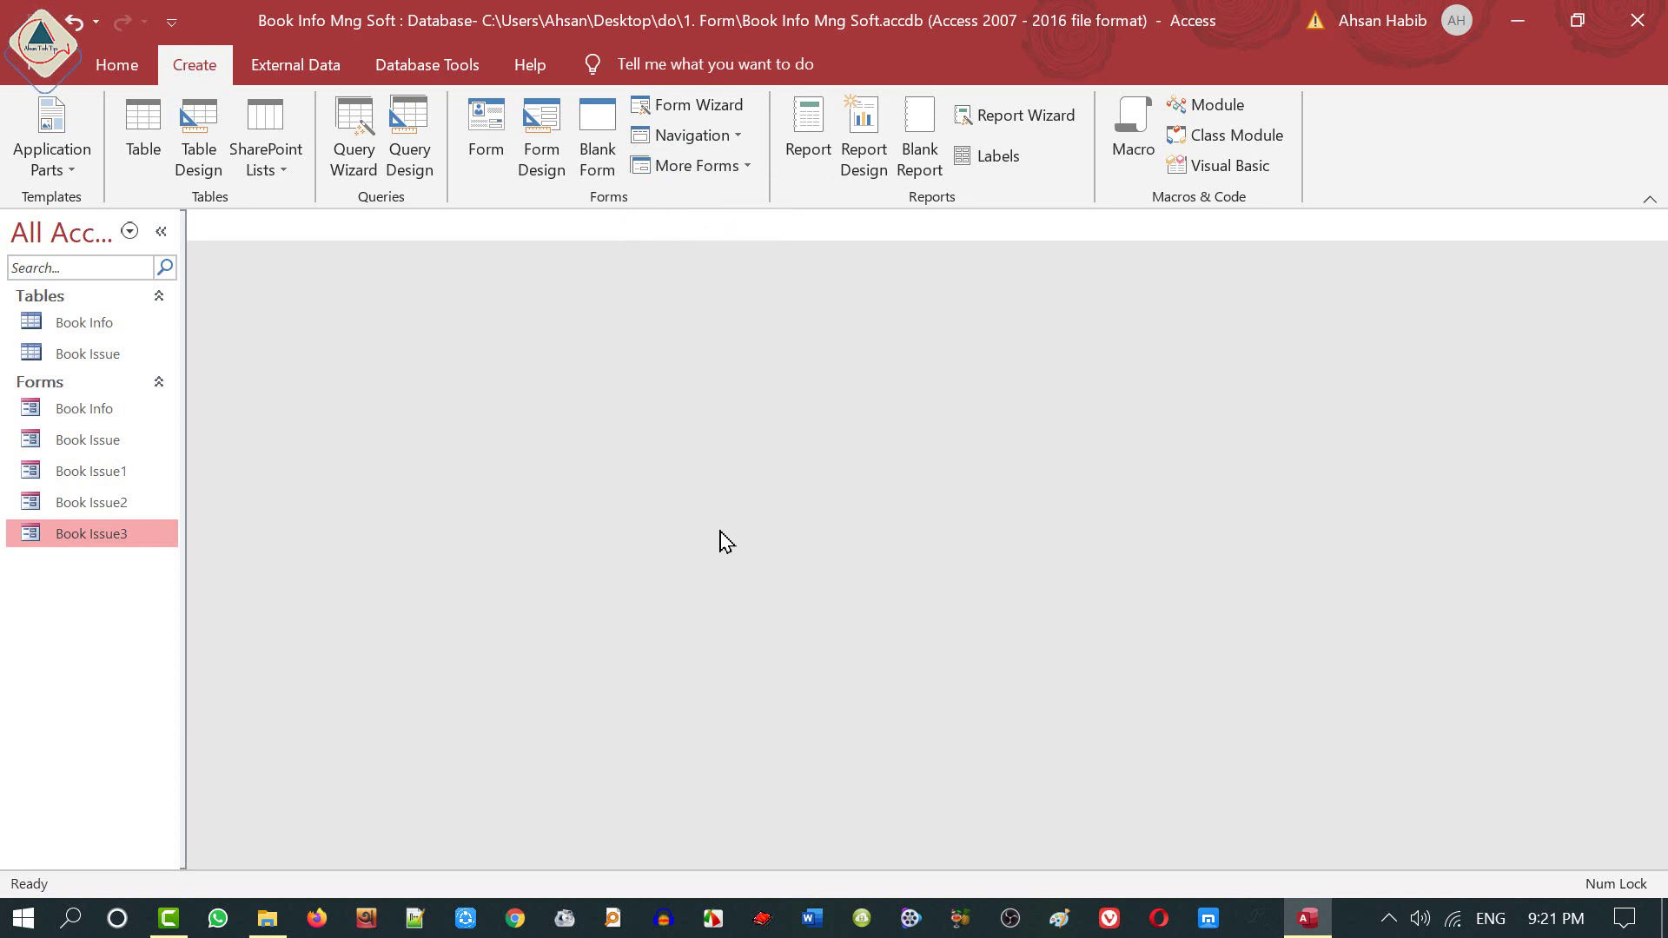